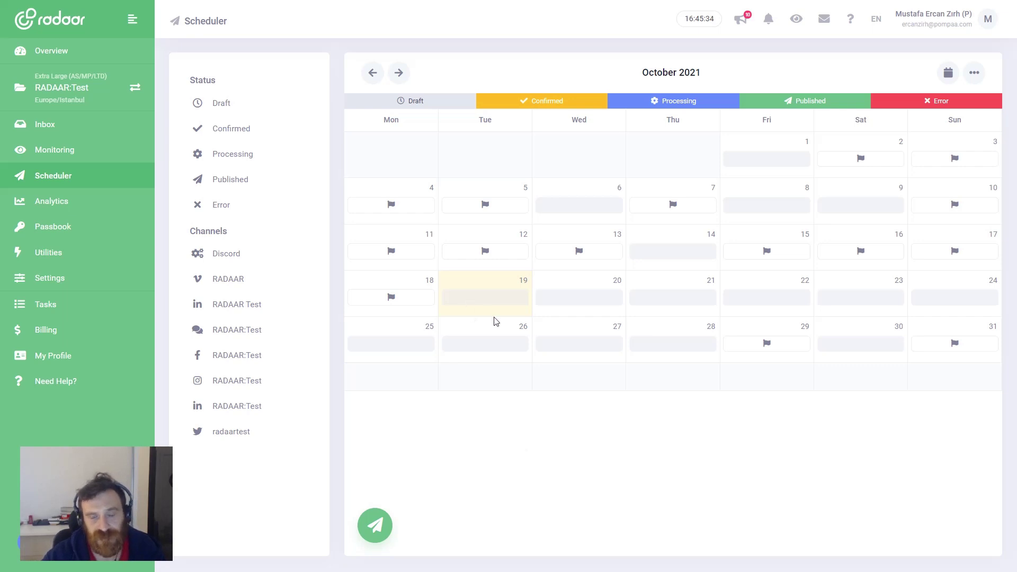
- Create a new Scheduler post dated 19 October 2021 at 16:45
left_click(385, 525)
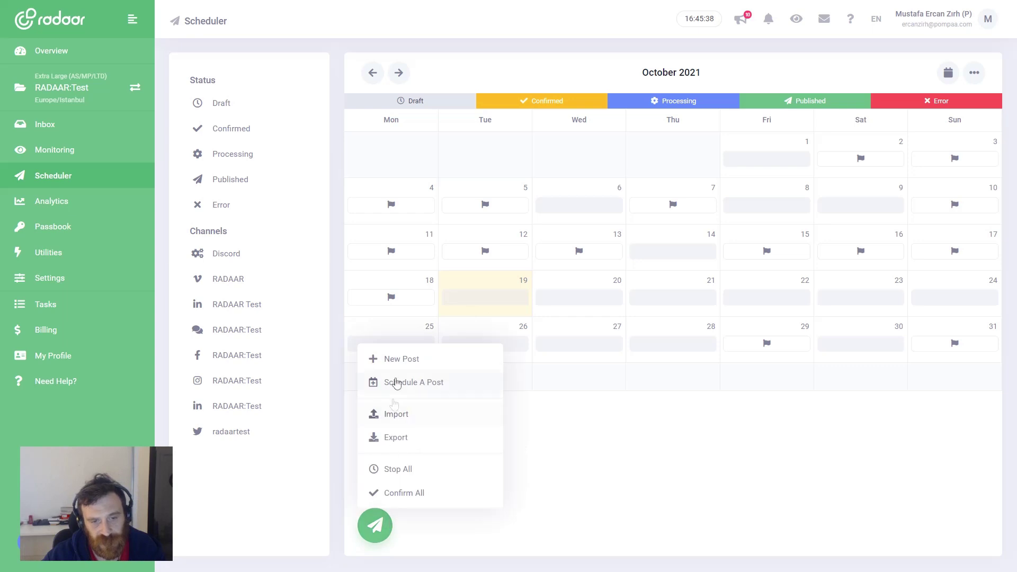
left_click(410, 365)
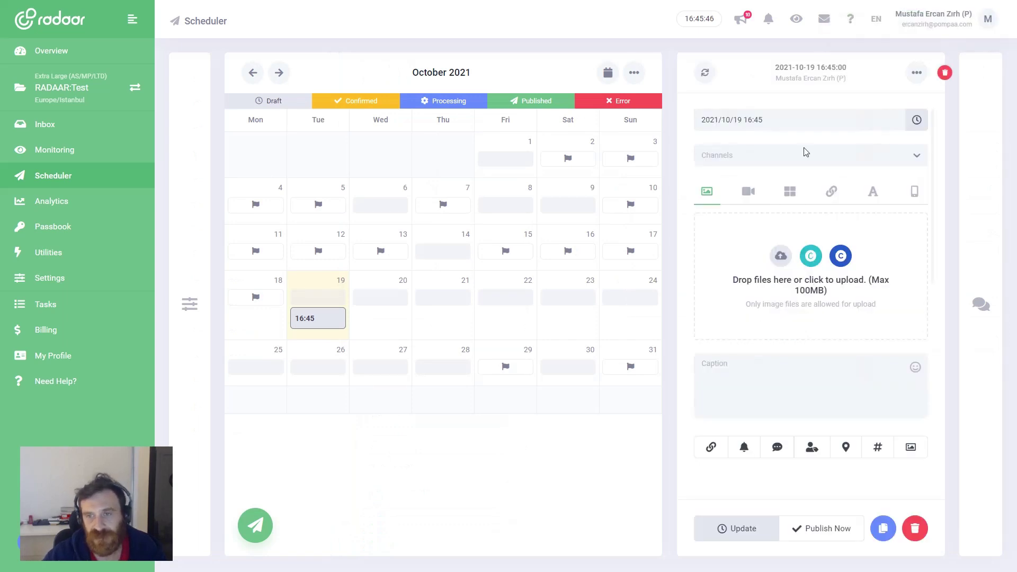
- Launch Image Editor (BETA) from the post's image upload options
left_click(786, 258)
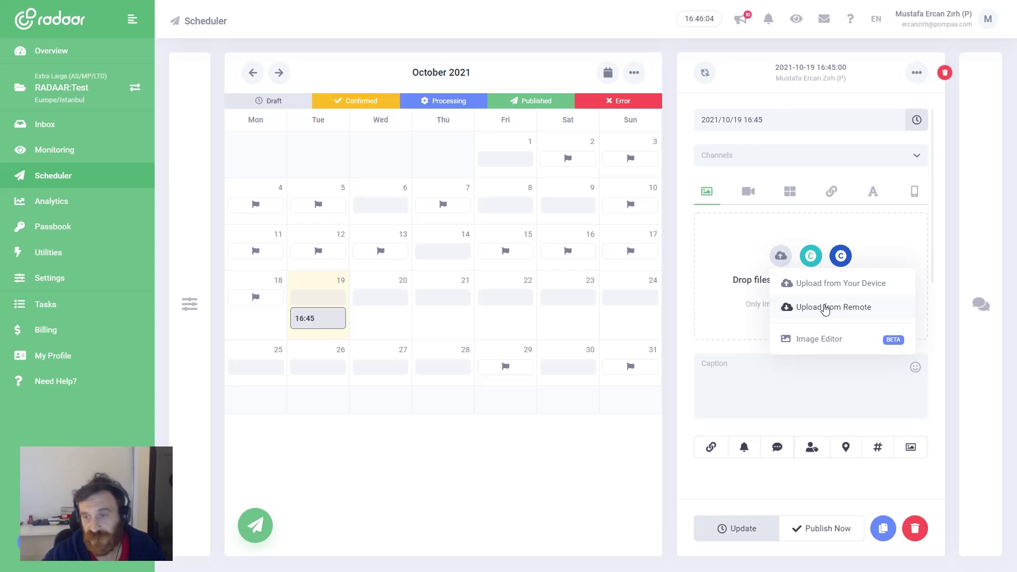
left_click(812, 342)
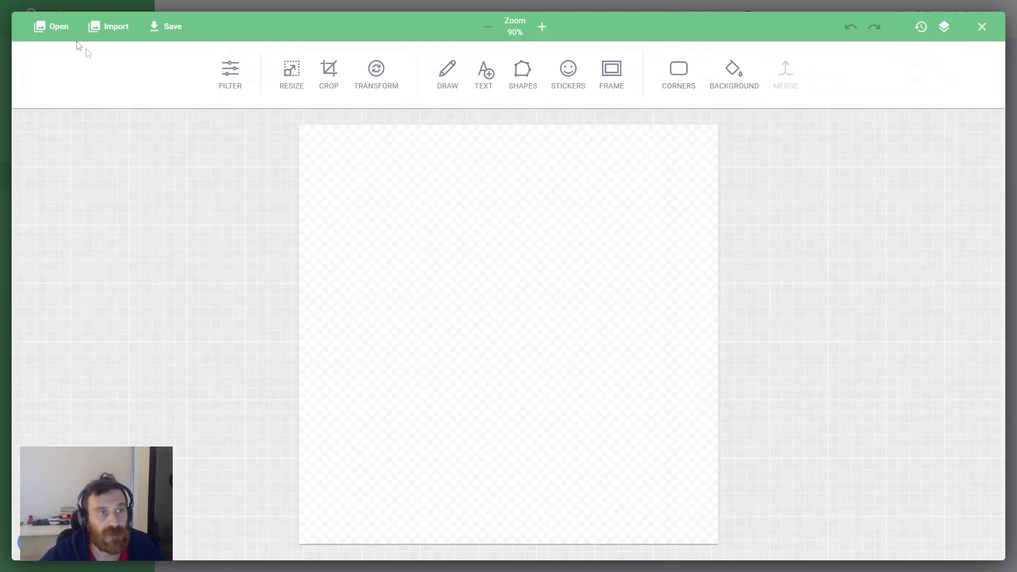
- Load the jake-hills mountain photo, then import the POST-001-003 image onto it
left_click(58, 30)
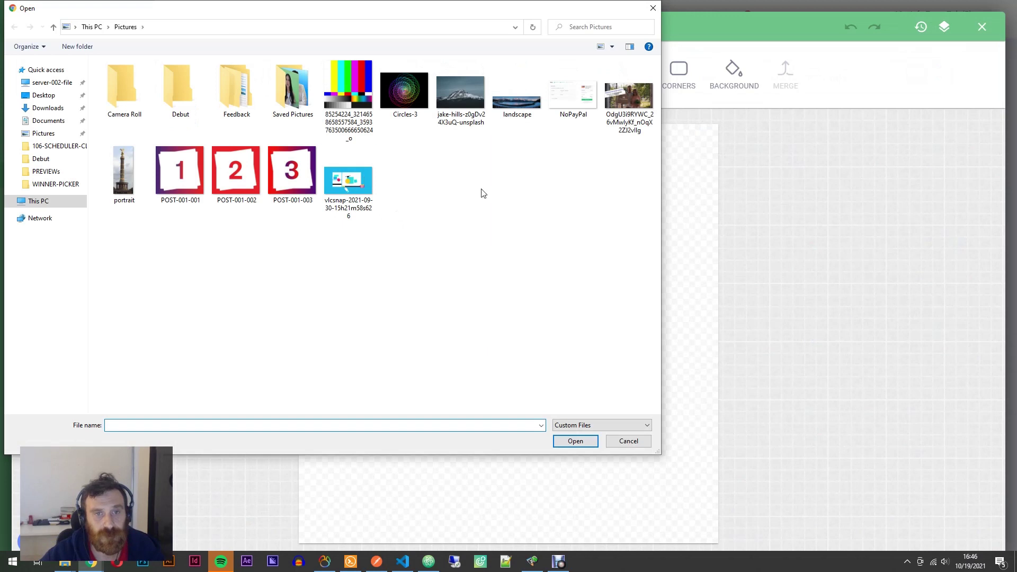
left_click(458, 98)
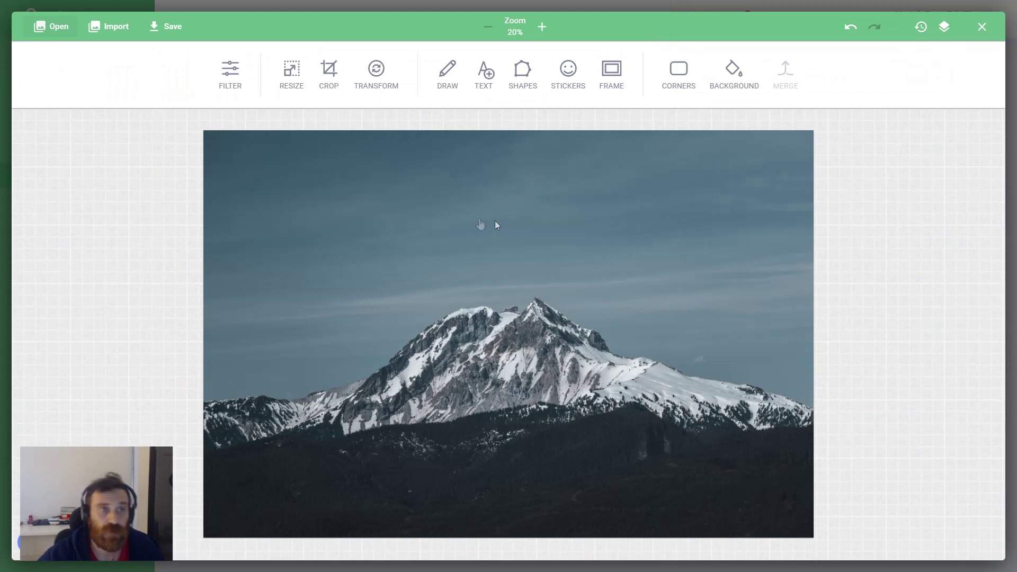
left_click(110, 33)
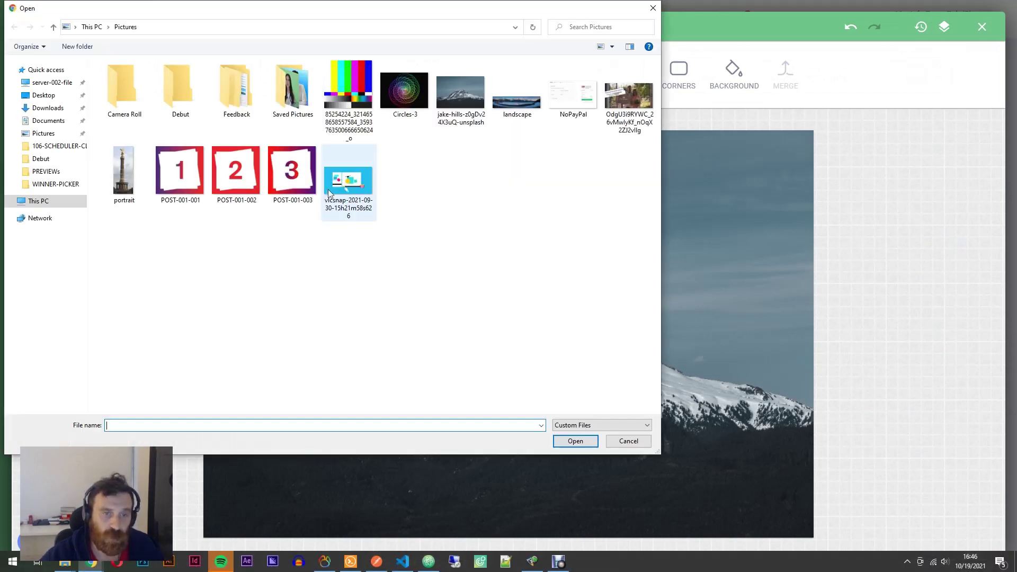
left_click(302, 180)
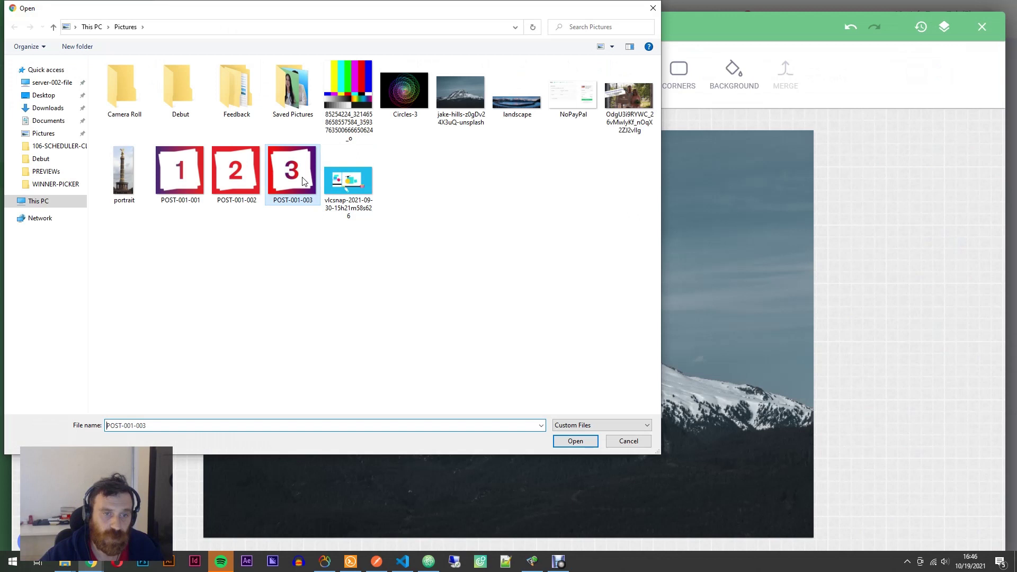
double_click(303, 179)
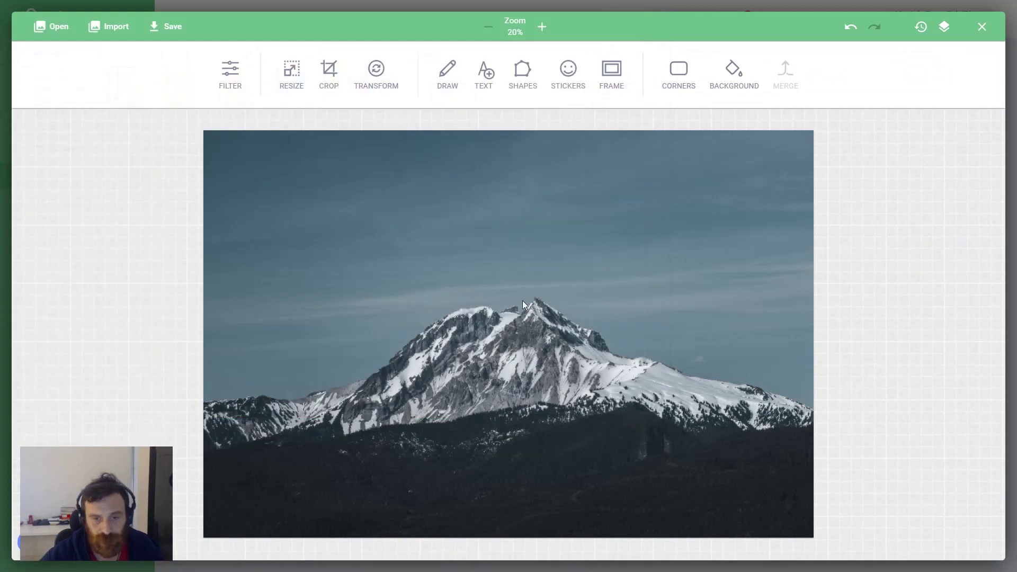
left_click_drag(522, 300, 683, 206)
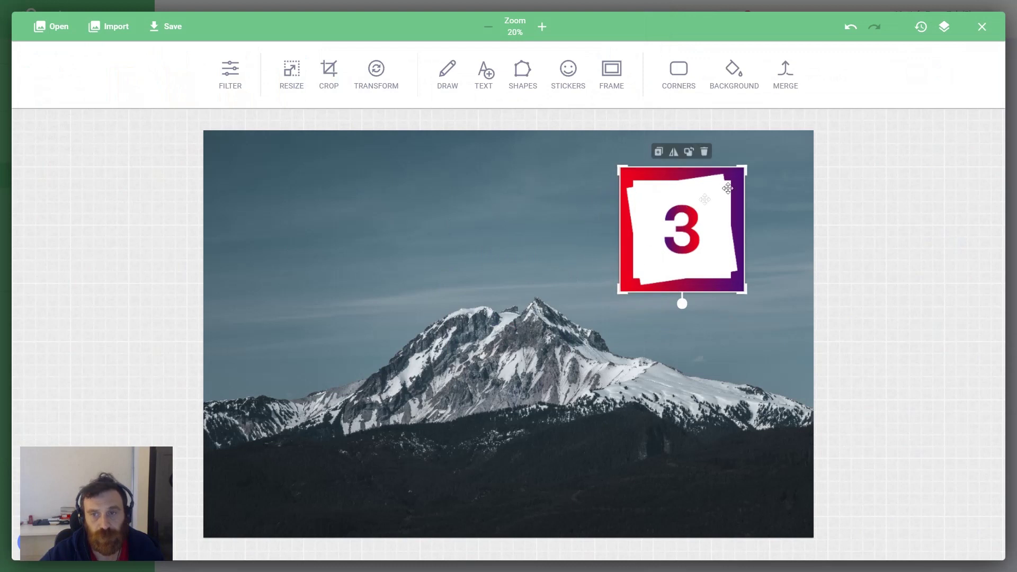
scroll(662, 323, "up", 2)
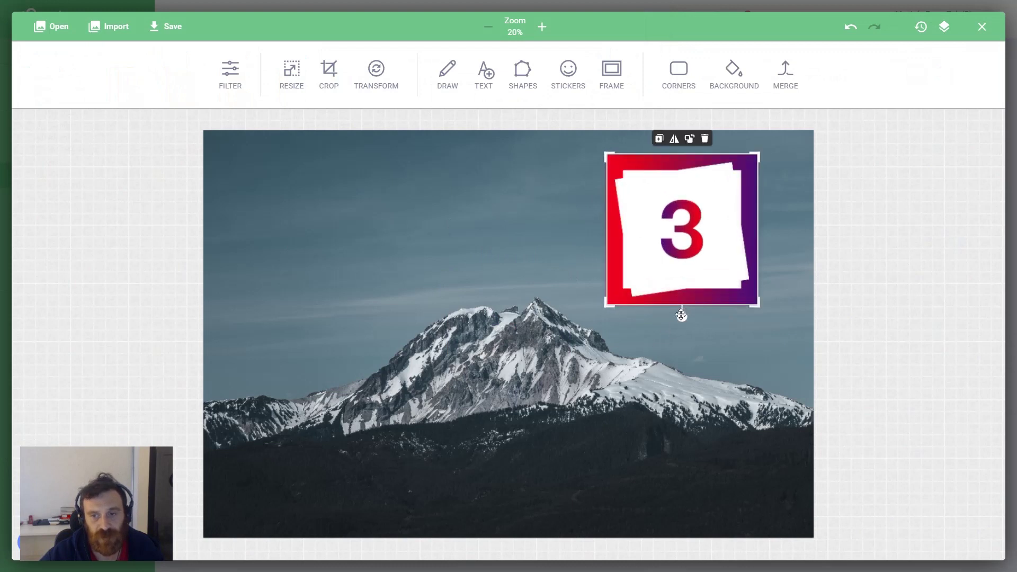
left_click_drag(682, 317, 642, 312)
left_click_drag(693, 226, 700, 272)
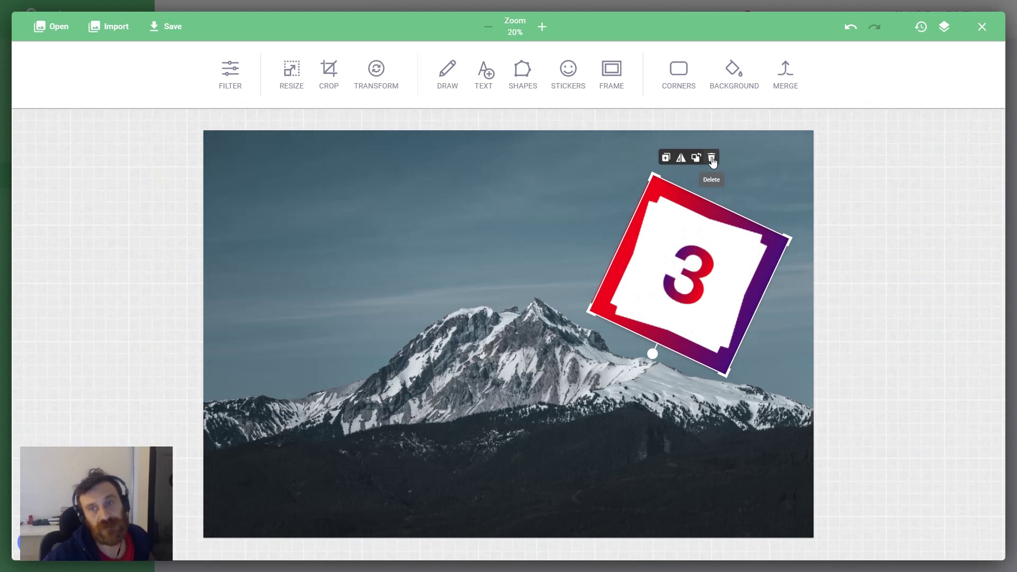
left_click(711, 159)
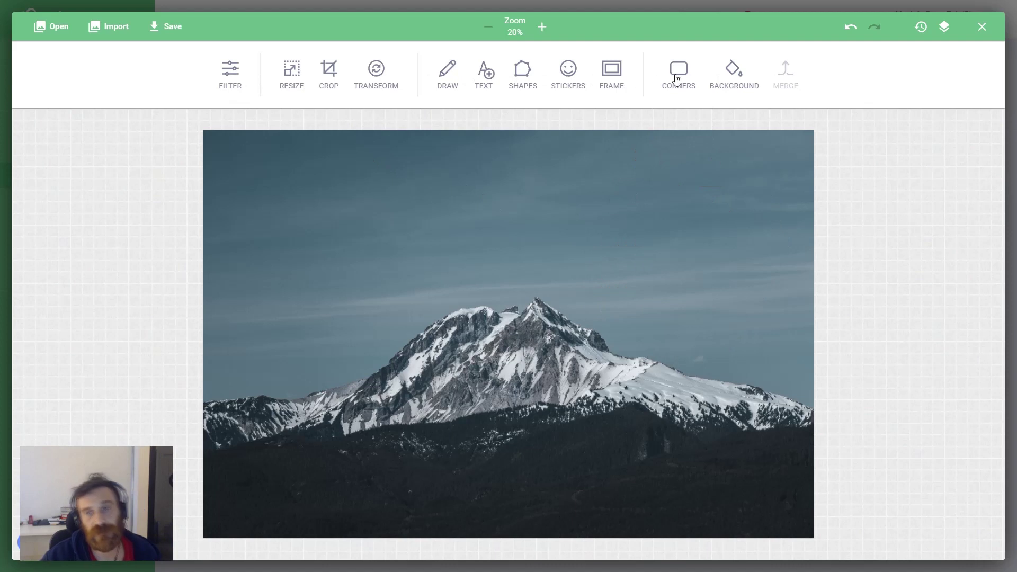
- Crop the photo to a 3490 × 3490 square shifted left to frame the peak
left_click(329, 70)
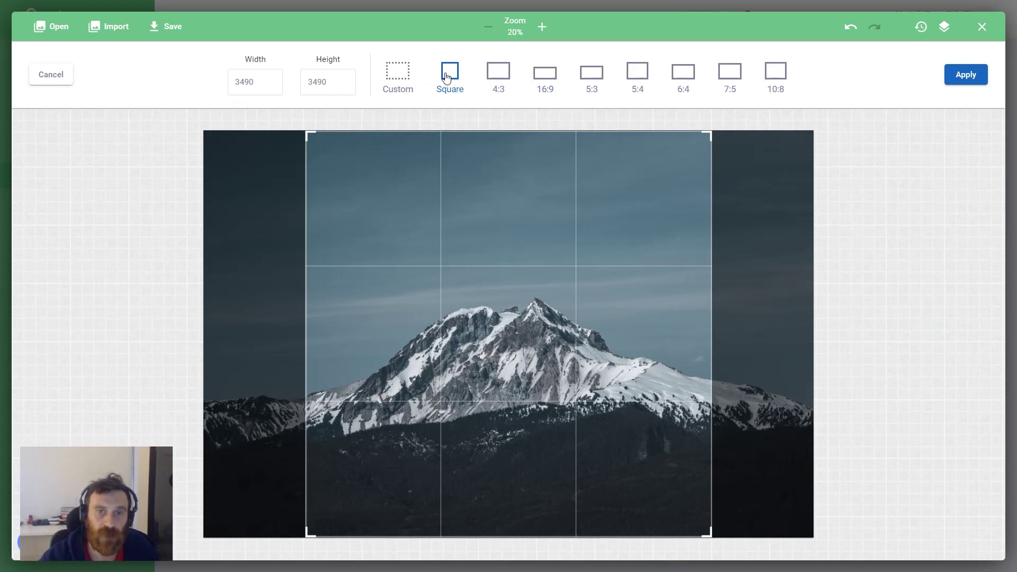
left_click_drag(564, 216, 489, 218)
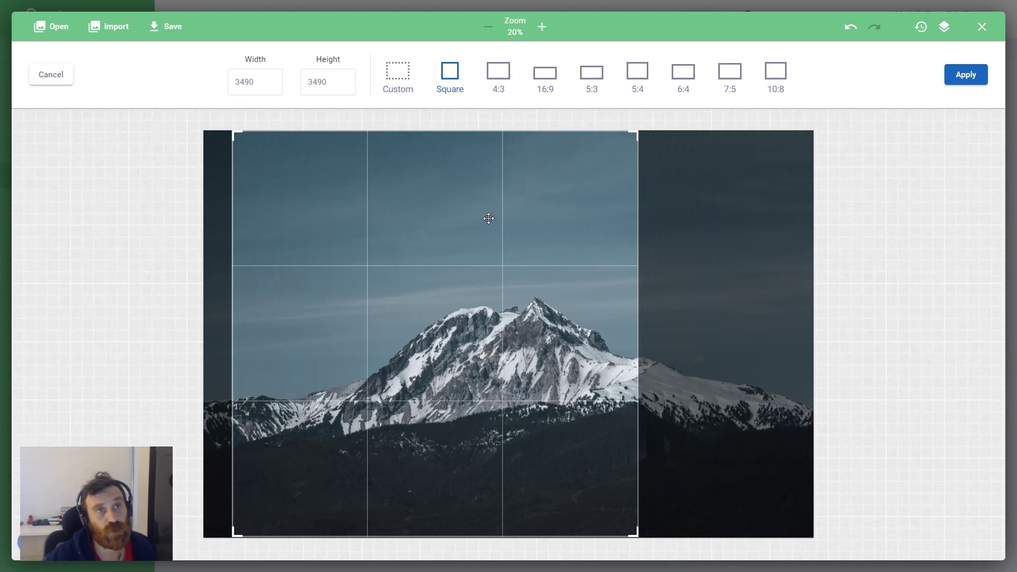
left_click(966, 76)
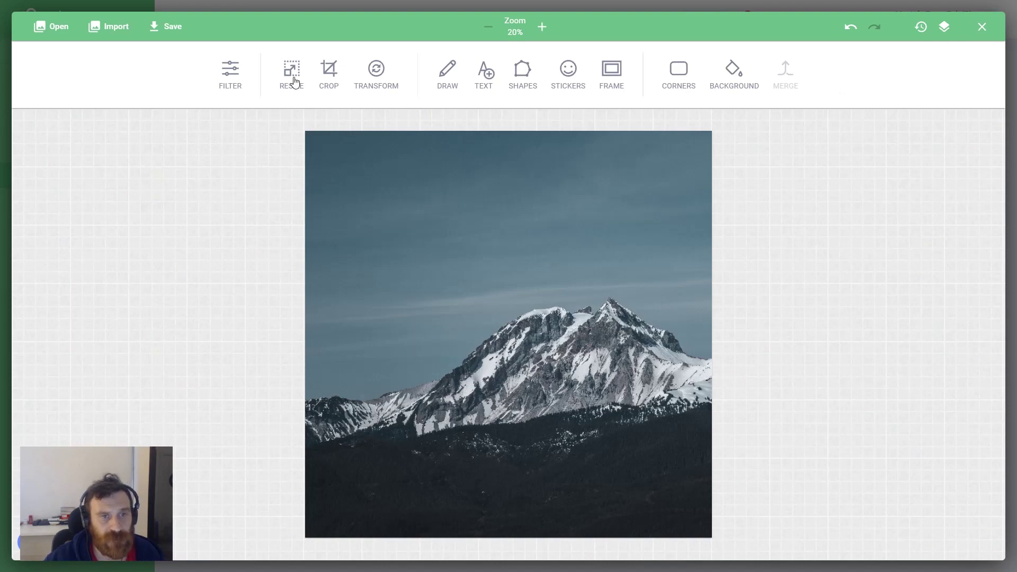
- Resize the photo to 800 pixels wide, keeping the aspect ratio, for 800 × 800
left_click(292, 74)
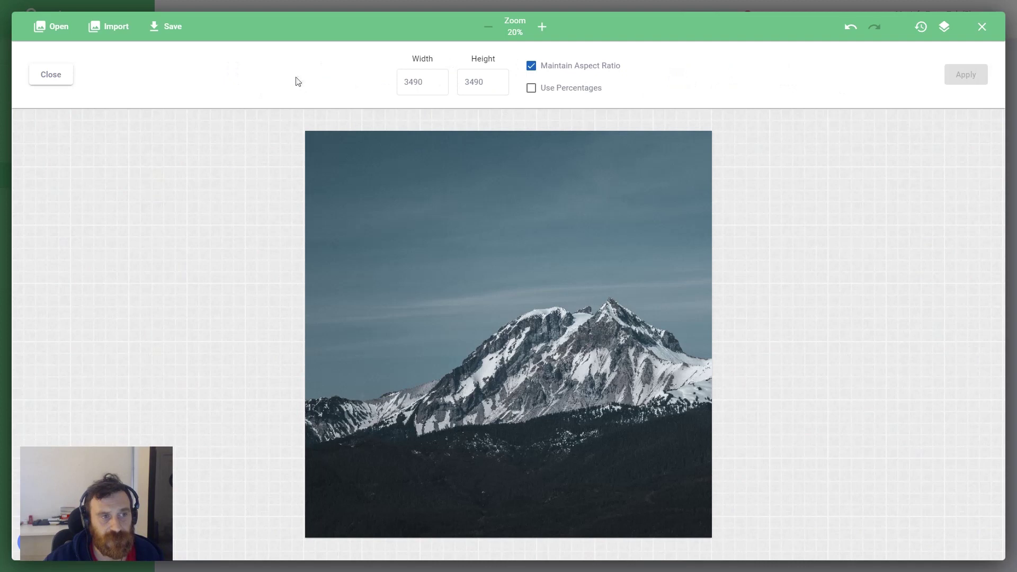
double_click(424, 79)
type("800")
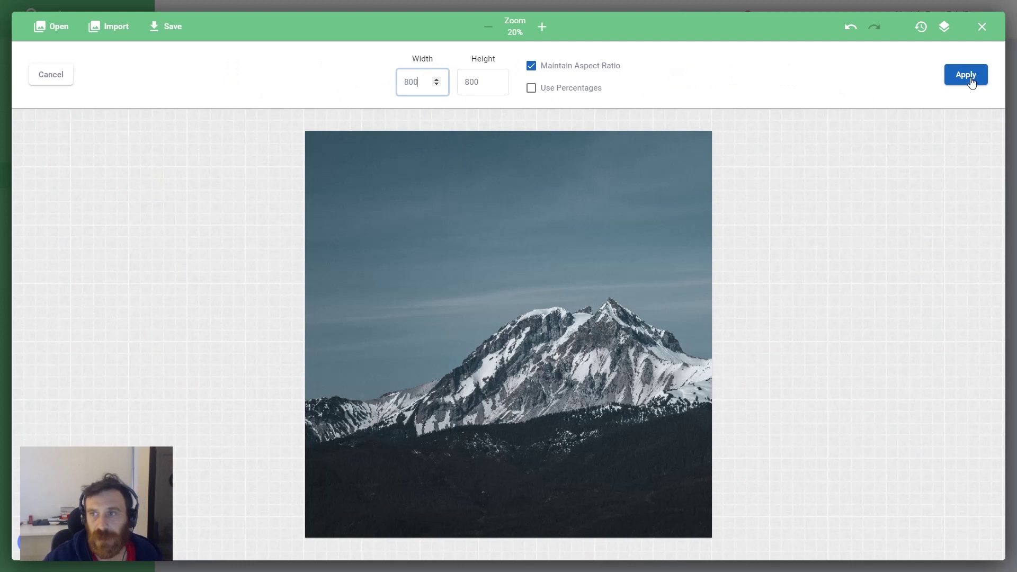
left_click(971, 79)
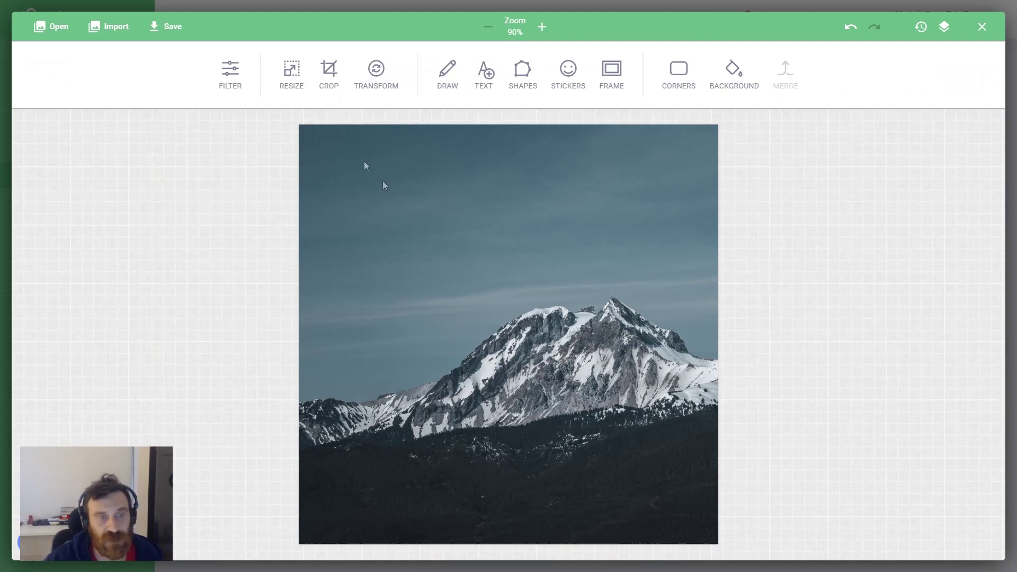
- Preview the Grayscale, Invert and Vintage filters, then cancel to keep the original colours
left_click(230, 77)
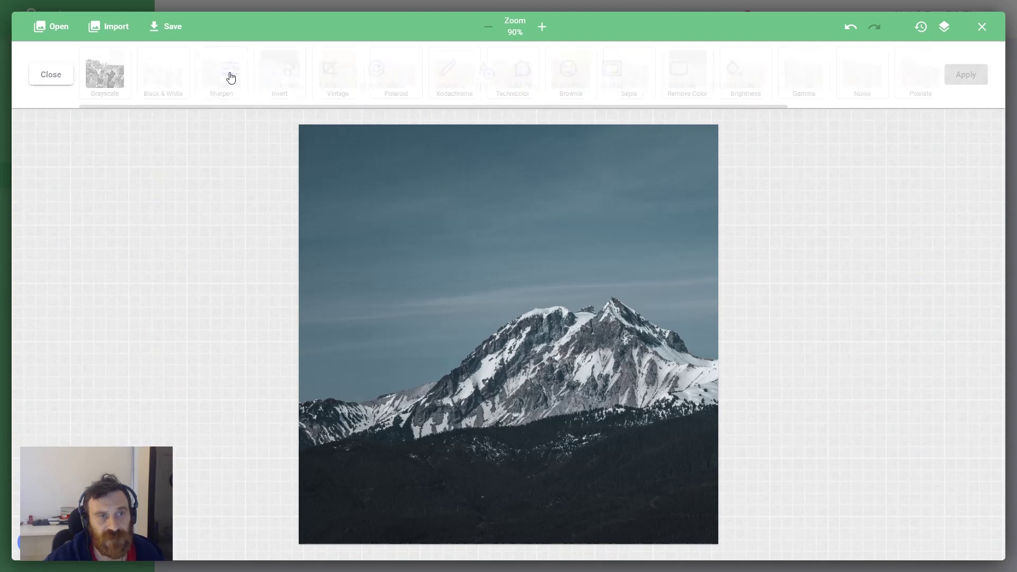
left_click_drag(254, 107, 228, 110)
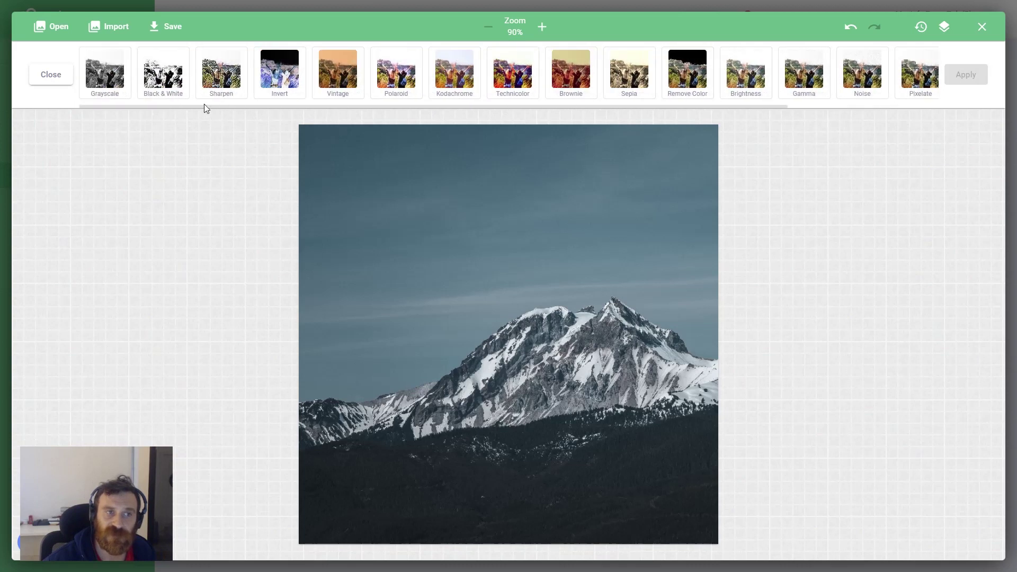
left_click(118, 83)
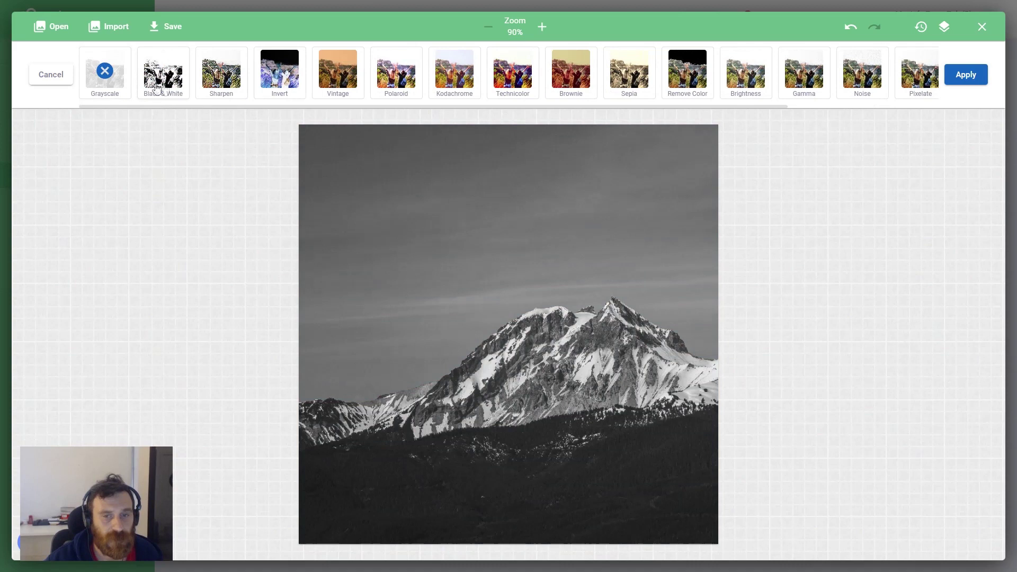
left_click(116, 79)
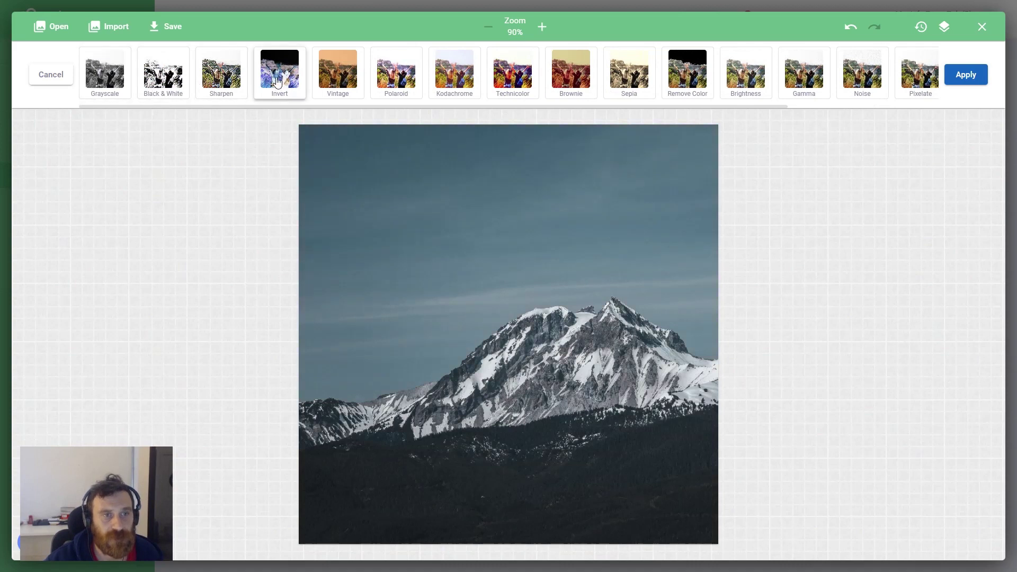
left_click(277, 79)
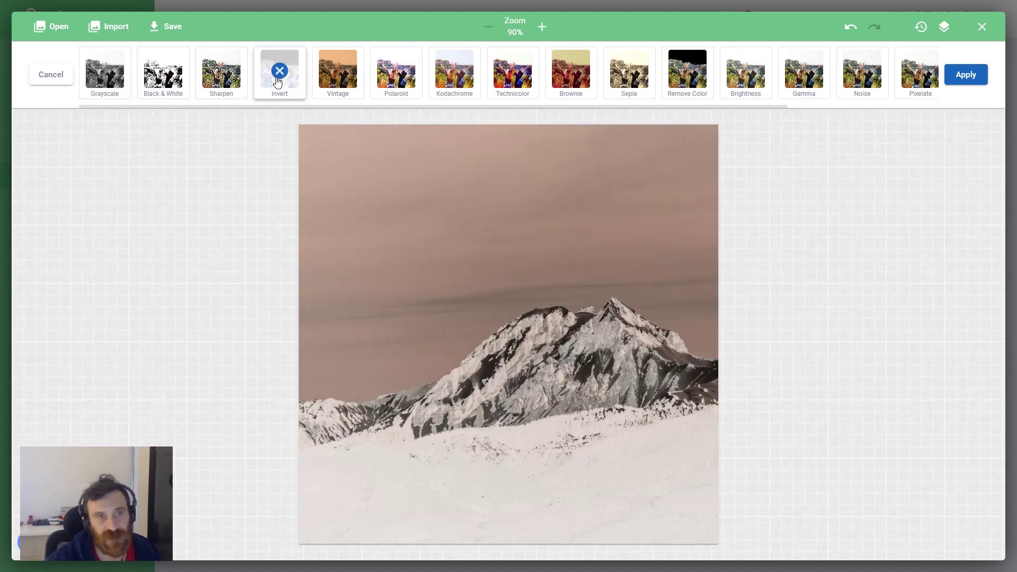
left_click(284, 73)
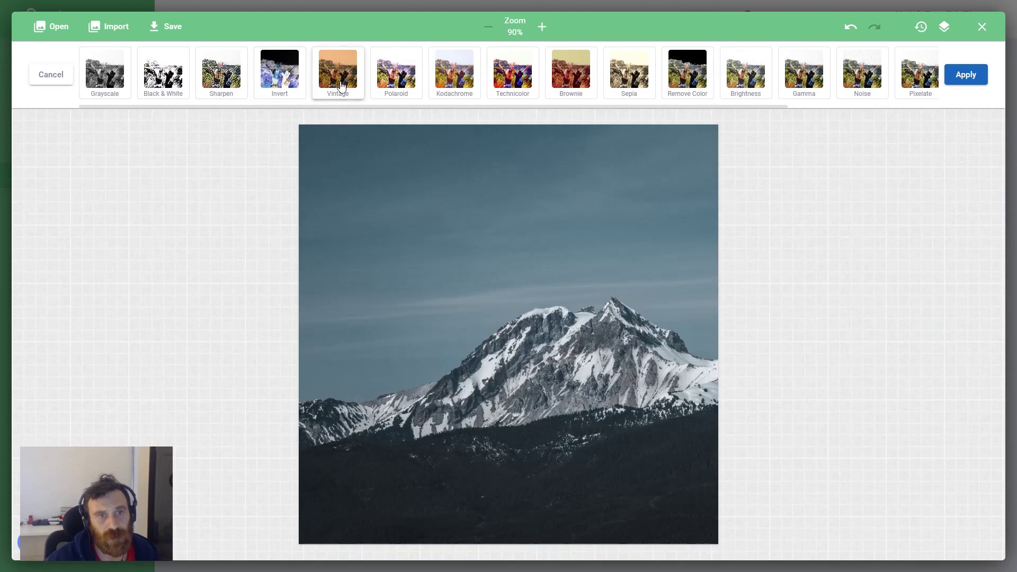
left_click(340, 84)
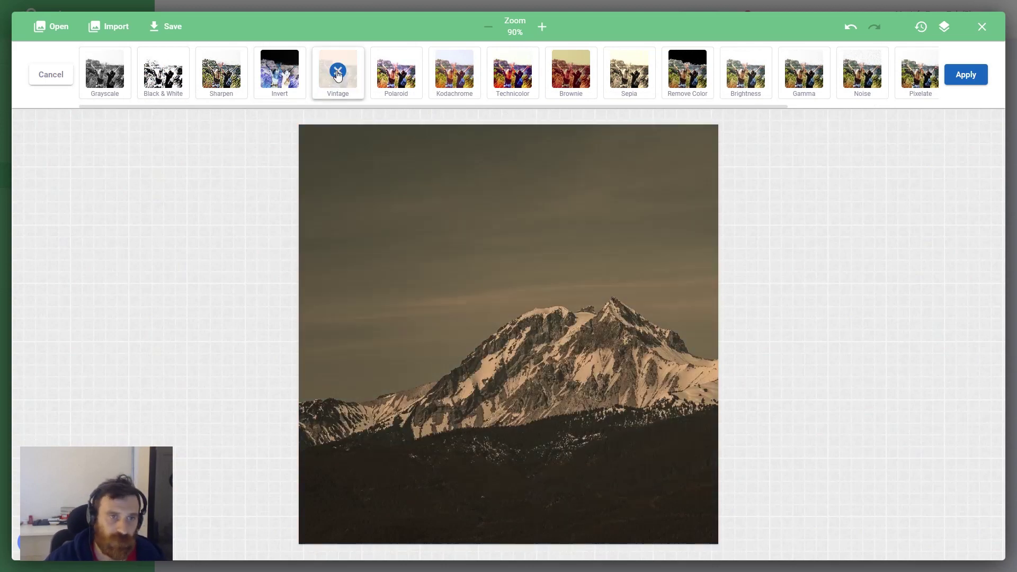
left_click(338, 72)
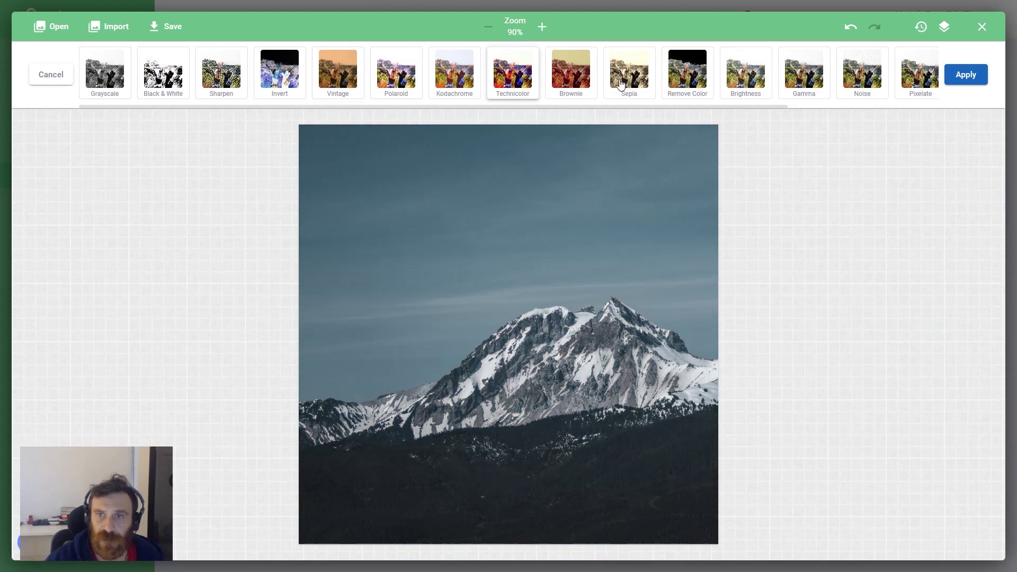
left_click_drag(758, 107, 909, 107)
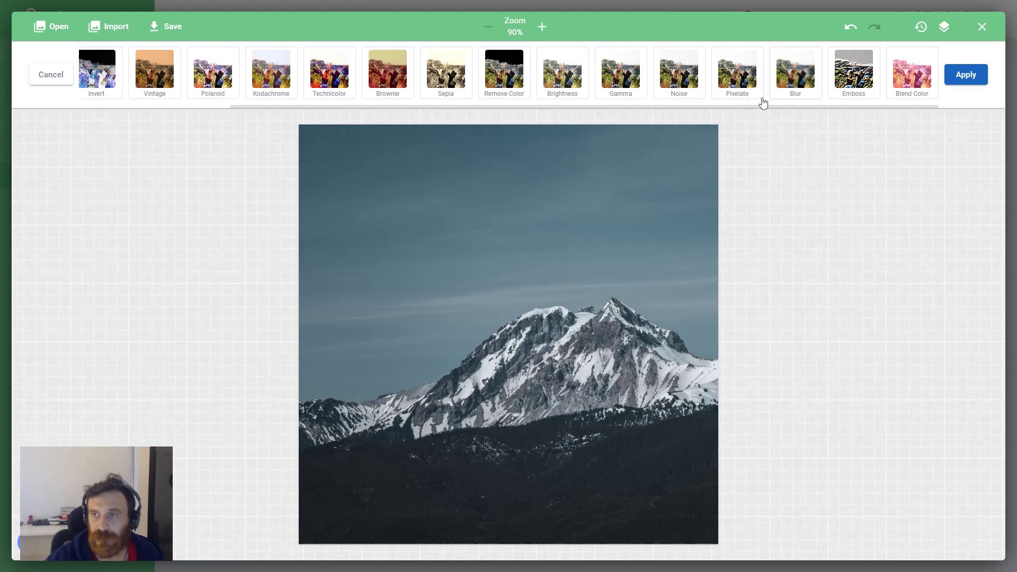
left_click(57, 78)
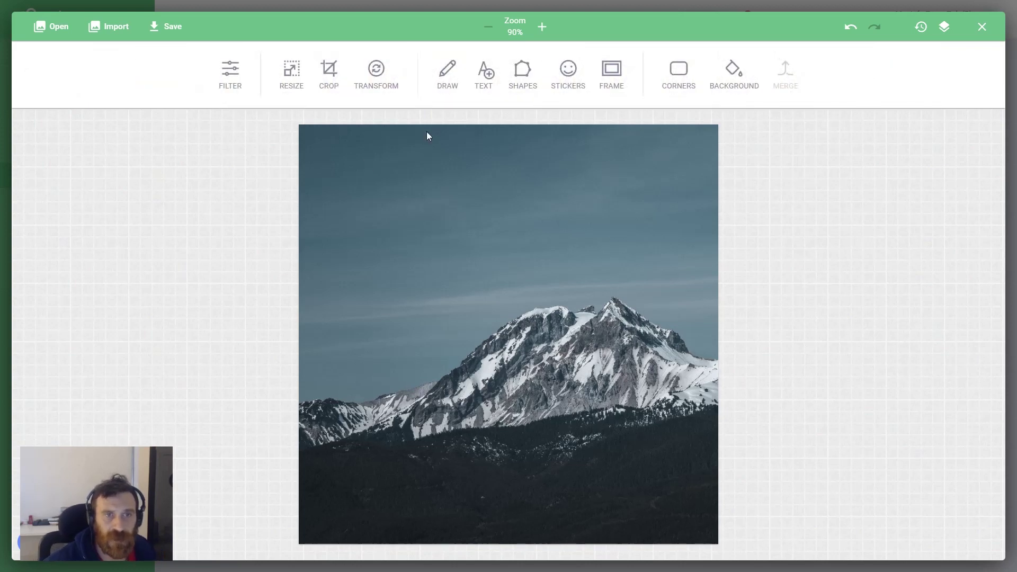
- Flip the photo horizontally so the main peak sits left of centre
left_click(376, 77)
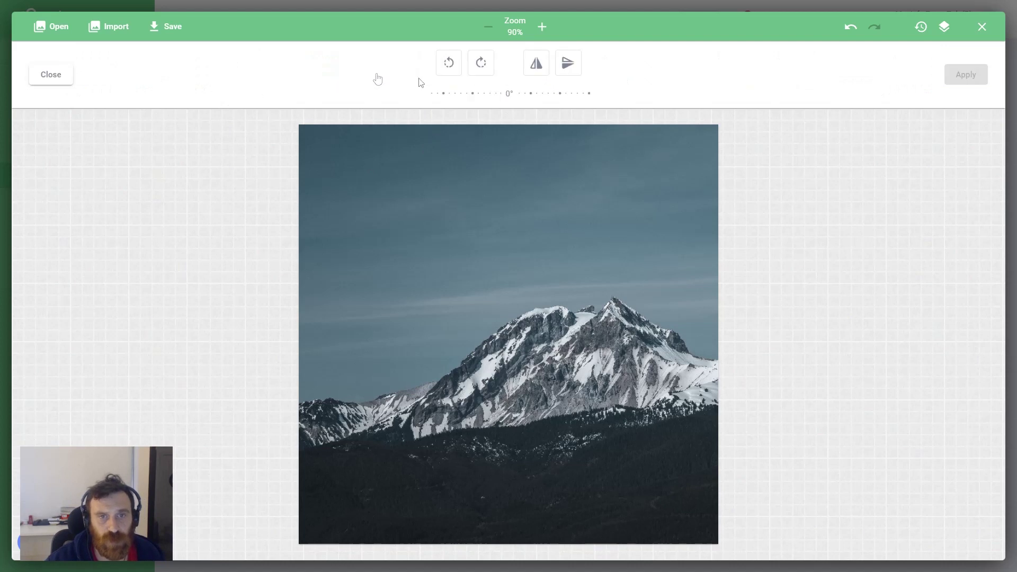
left_click(576, 71)
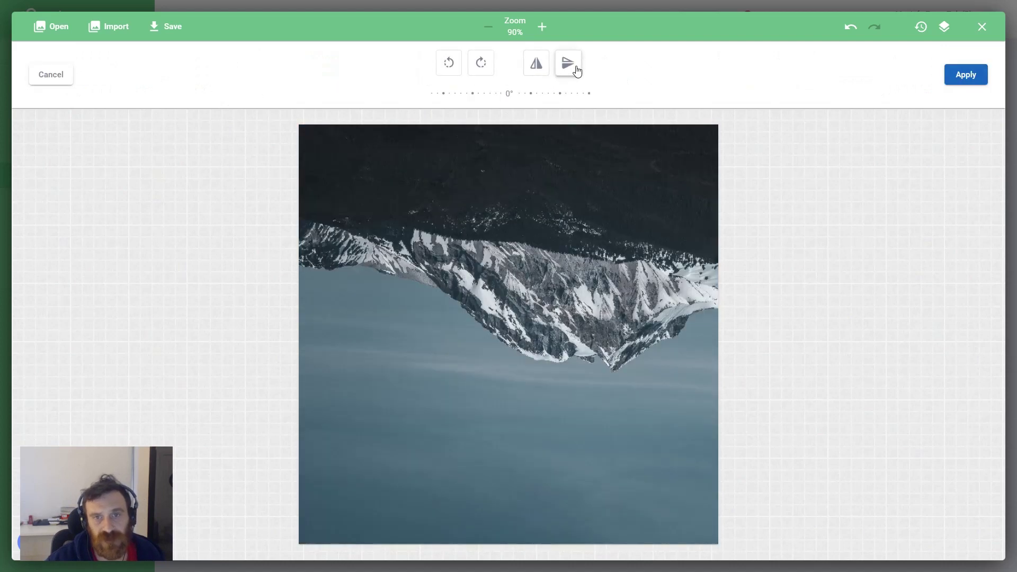
left_click(541, 70)
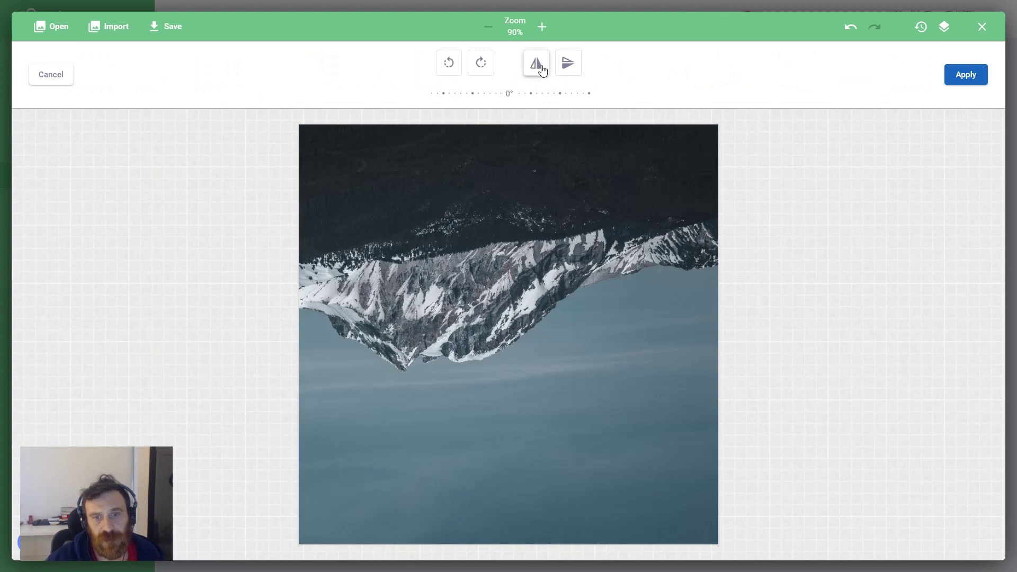
left_click(540, 70)
left_click(568, 64)
left_click(536, 65)
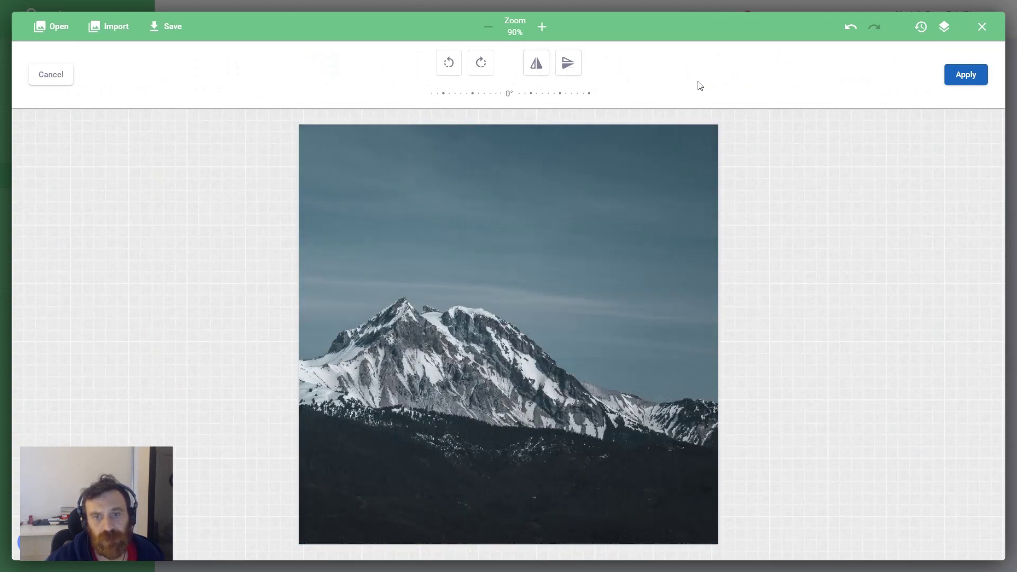
left_click(967, 80)
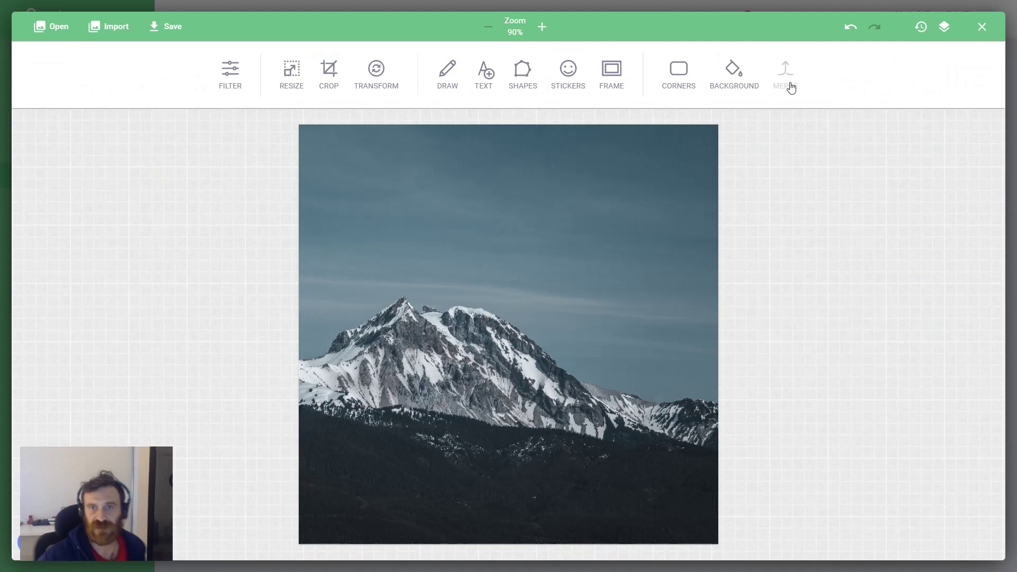
left_click(448, 72)
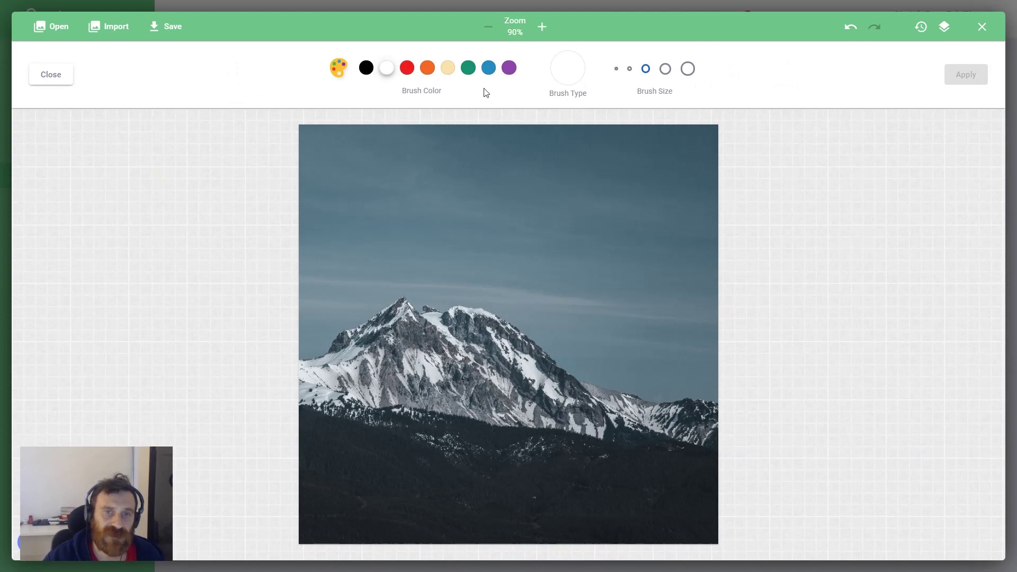
left_click(427, 69)
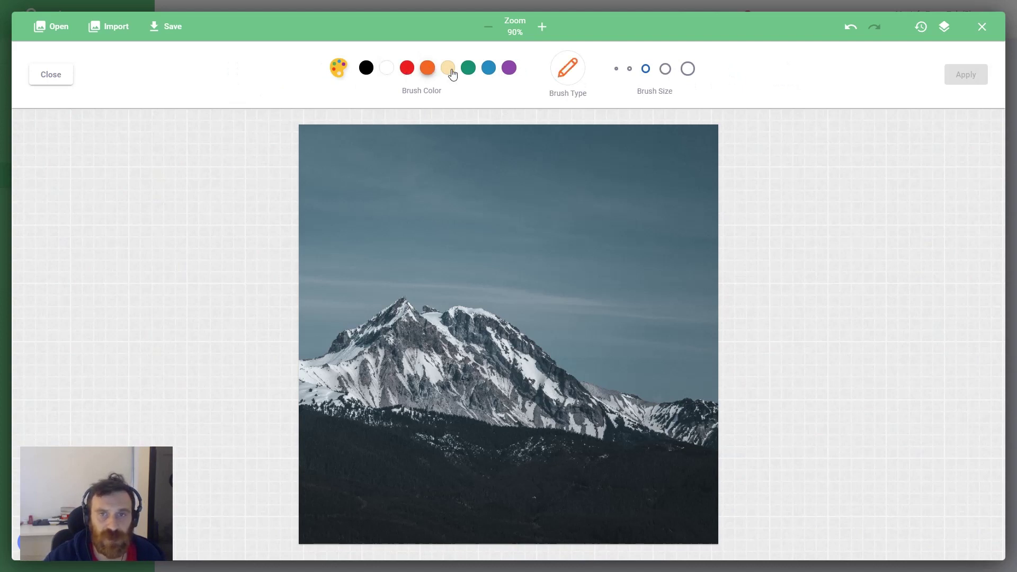
left_click(616, 69)
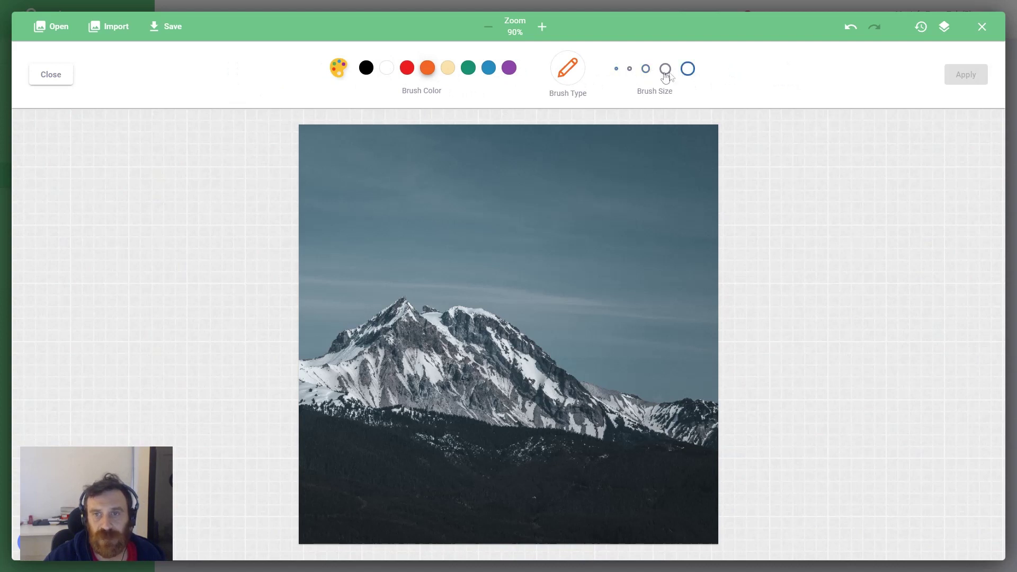
left_click(646, 69)
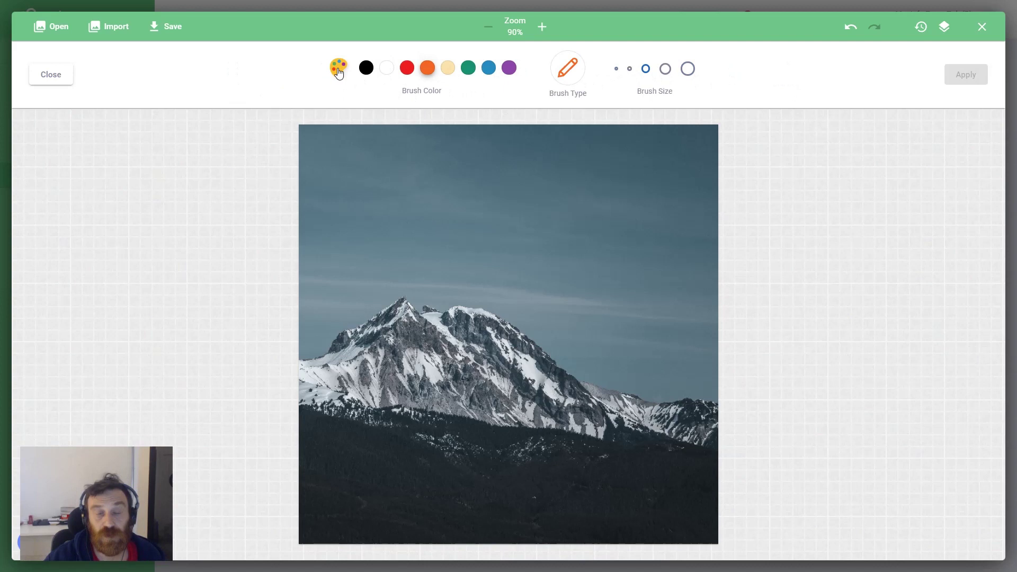
left_click(342, 72)
double_click(304, 224)
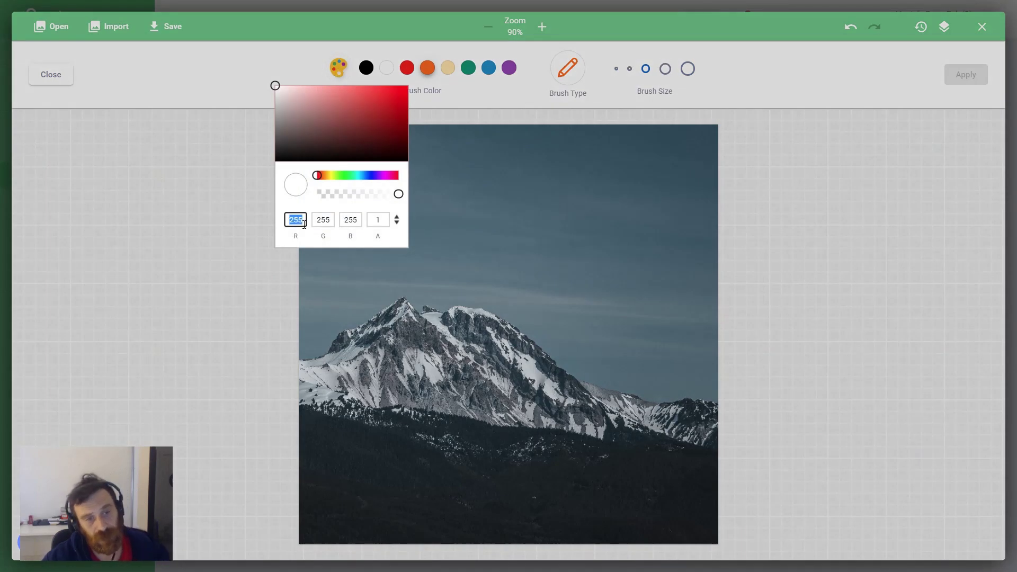
type("255")
key("Tab")
type("255")
key("Tab")
type("255")
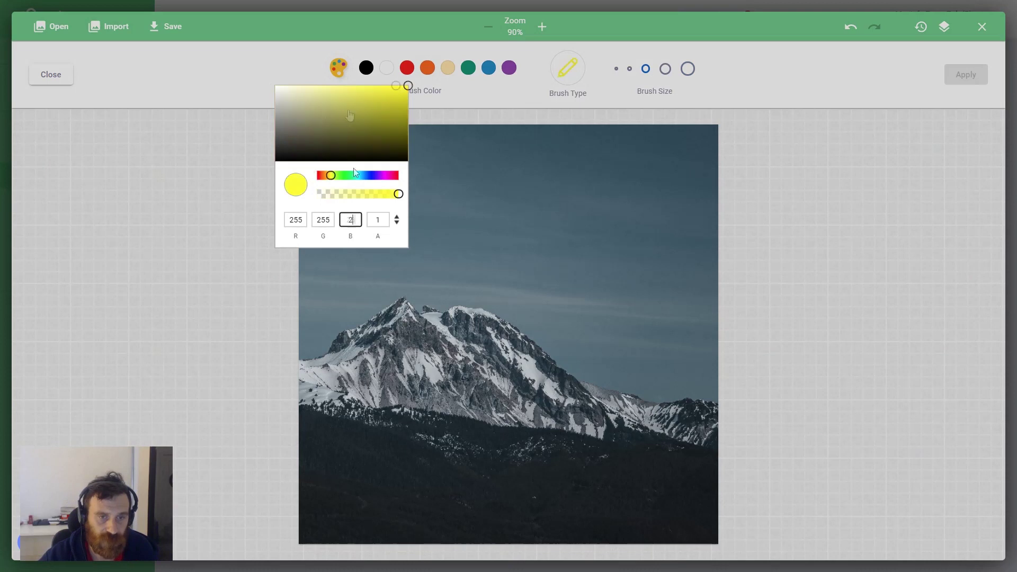
left_click(471, 101)
left_click(468, 74)
left_click(489, 69)
left_click(566, 73)
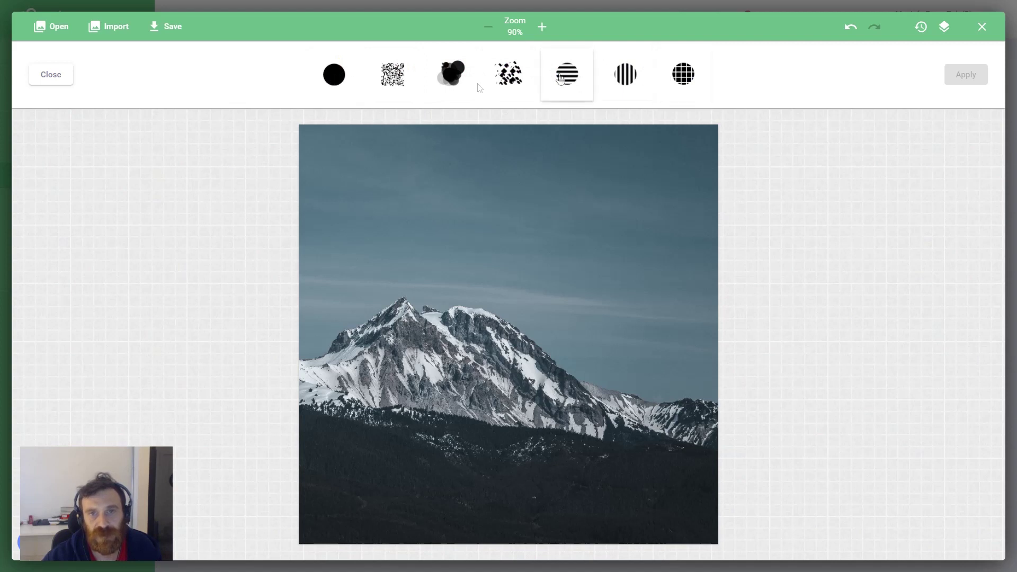
left_click(335, 80)
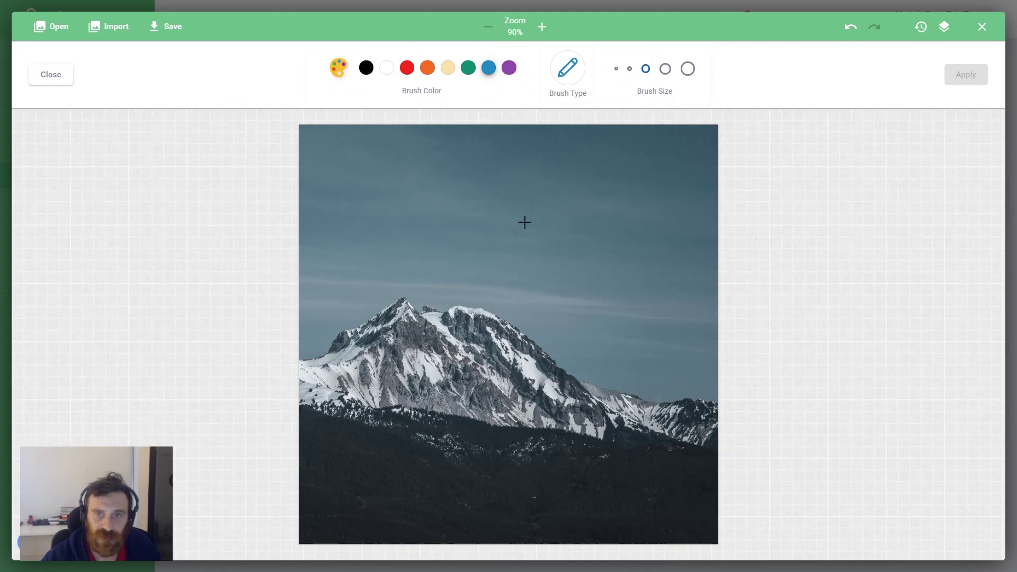
mouse_move(527, 188)
left_mouse_down()
mouse_move(619, 229)
mouse_move(576, 294)
left_mouse_up()
mouse_move(548, 224)
left_mouse_down()
mouse_move(424, 240)
mouse_move(532, 188)
left_mouse_up()
left_click(965, 76)
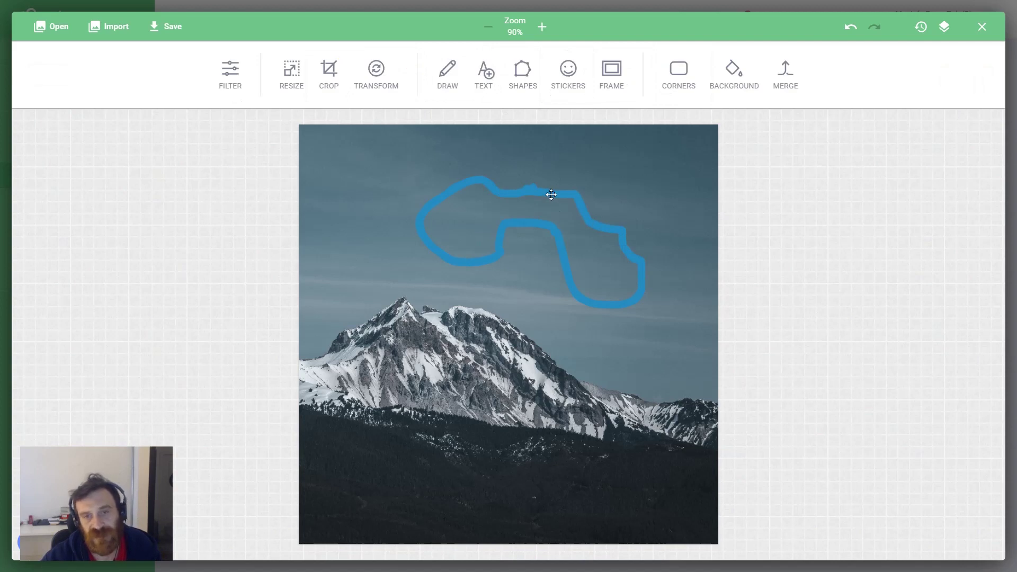
left_click(550, 195)
left_click_drag(506, 190, 381, 170)
mouse_move(520, 154)
left_mouse_down()
mouse_move(445, 207)
mouse_move(546, 308)
mouse_move(640, 347)
left_mouse_up()
left_click_drag(567, 374, 535, 367)
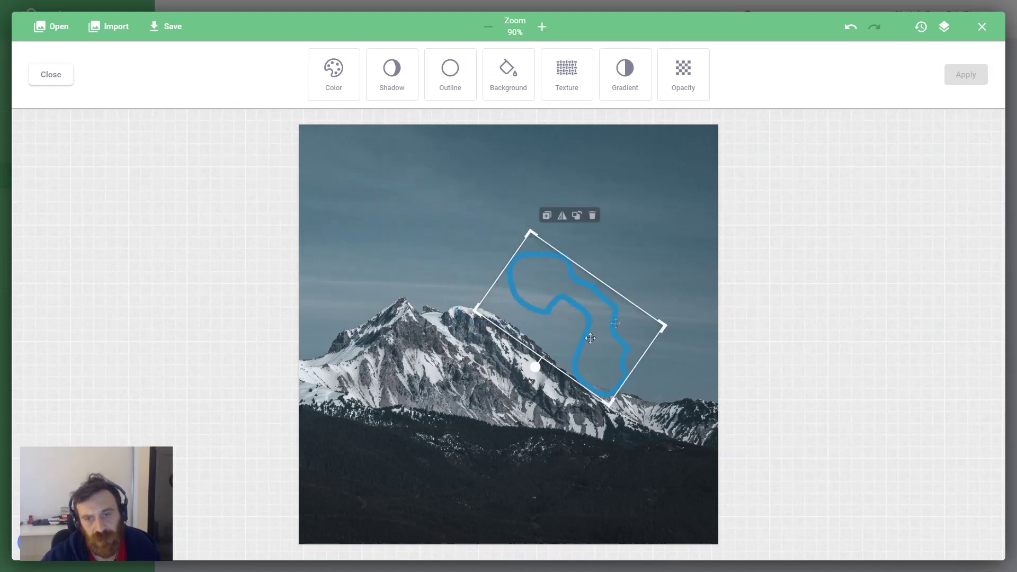
left_click(592, 216)
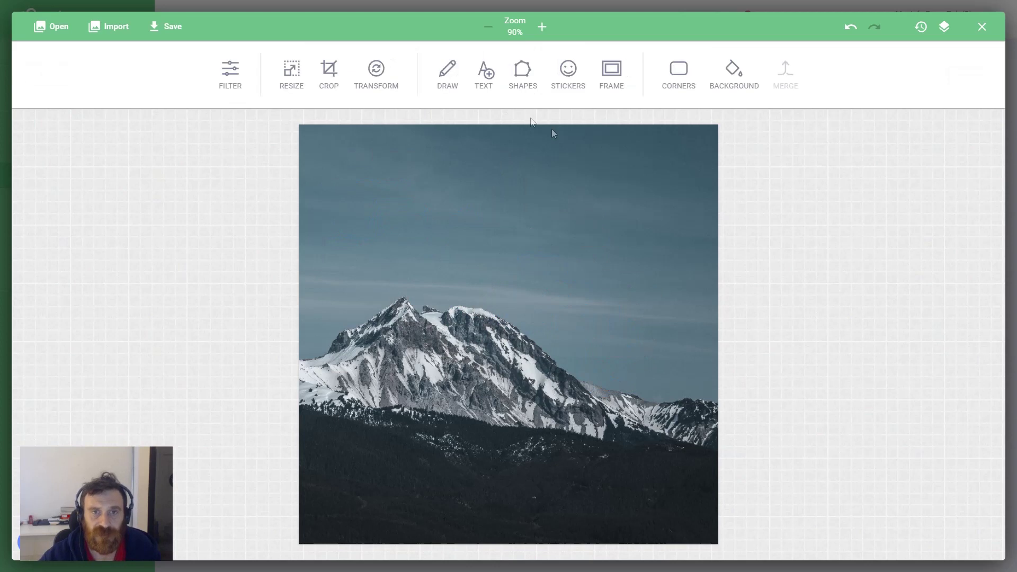
- Add green Pacifico text reading HELLO up in the sky
left_click(484, 86)
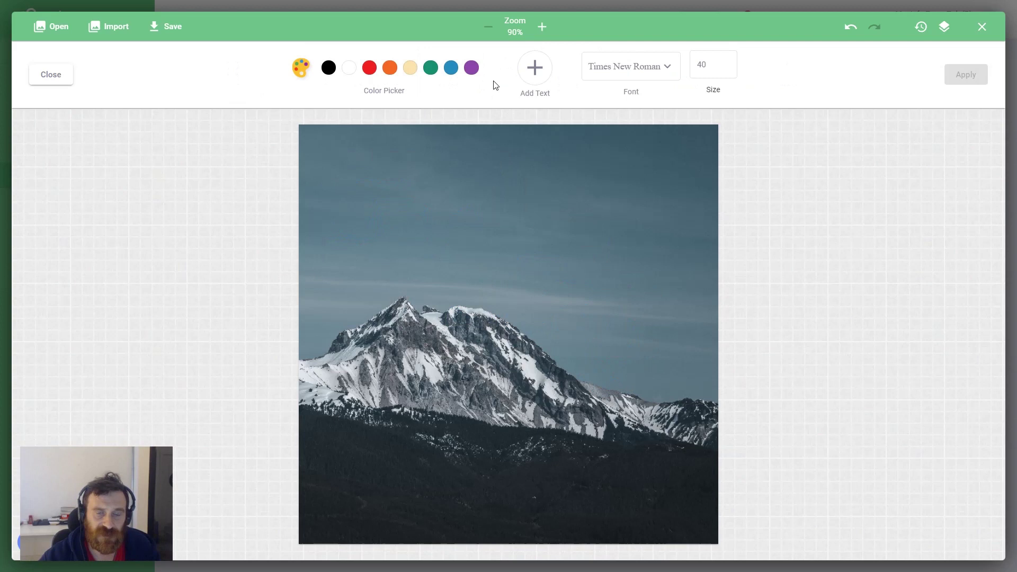
left_click(630, 70)
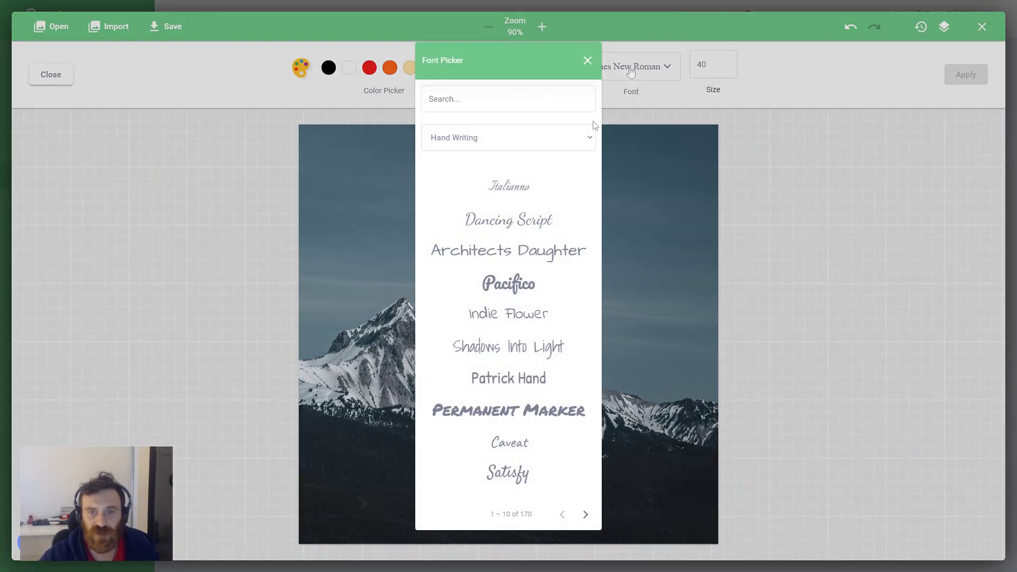
left_click(514, 290)
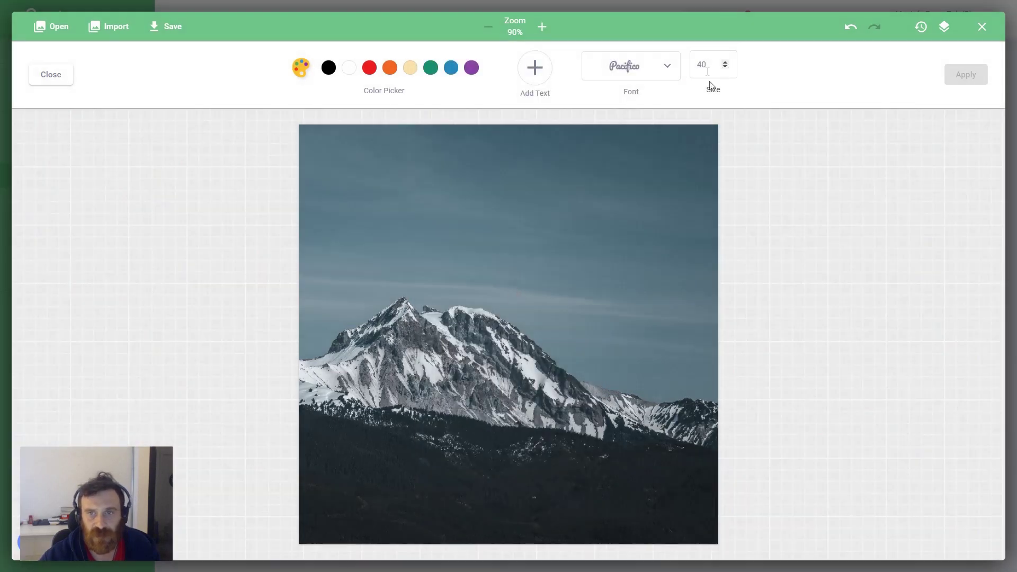
double_click(703, 65)
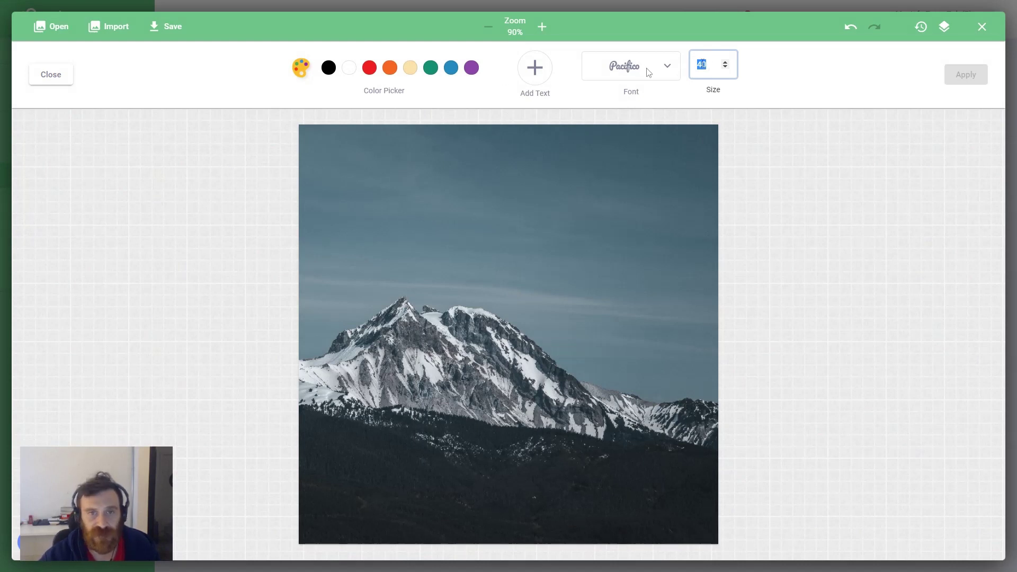
left_click(434, 71)
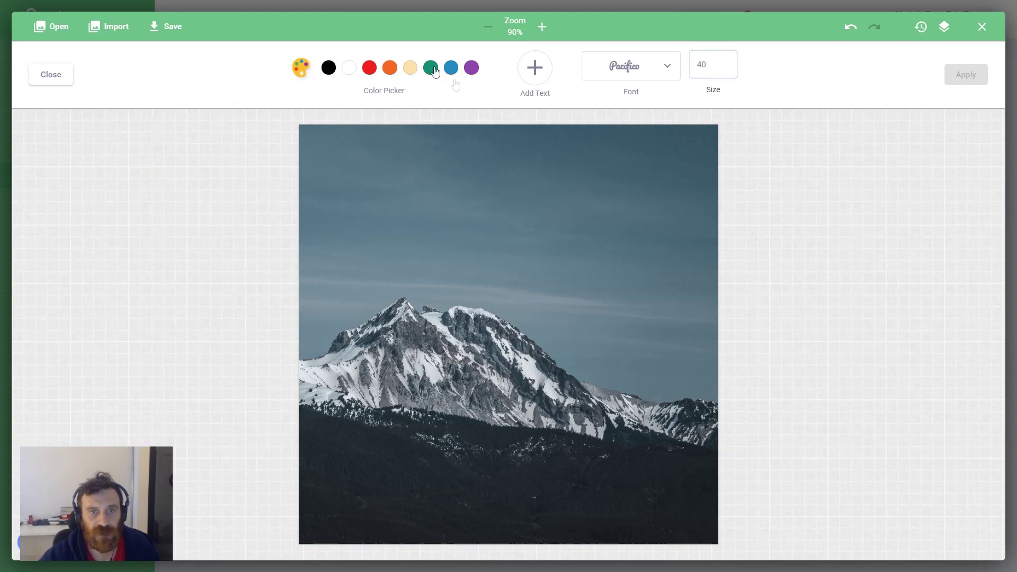
left_click(543, 79)
left_click_drag(520, 334, 523, 205)
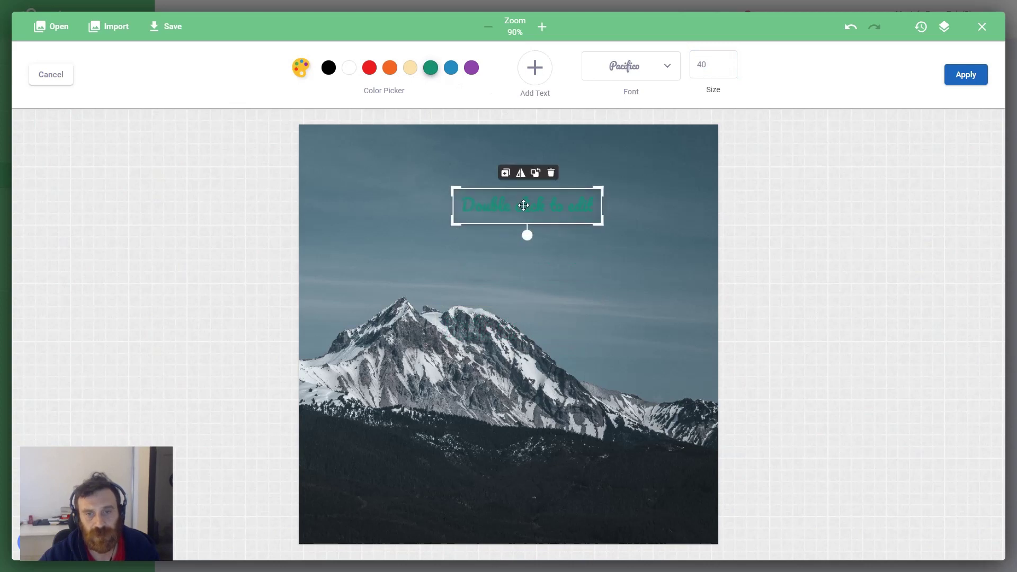
left_click(523, 205)
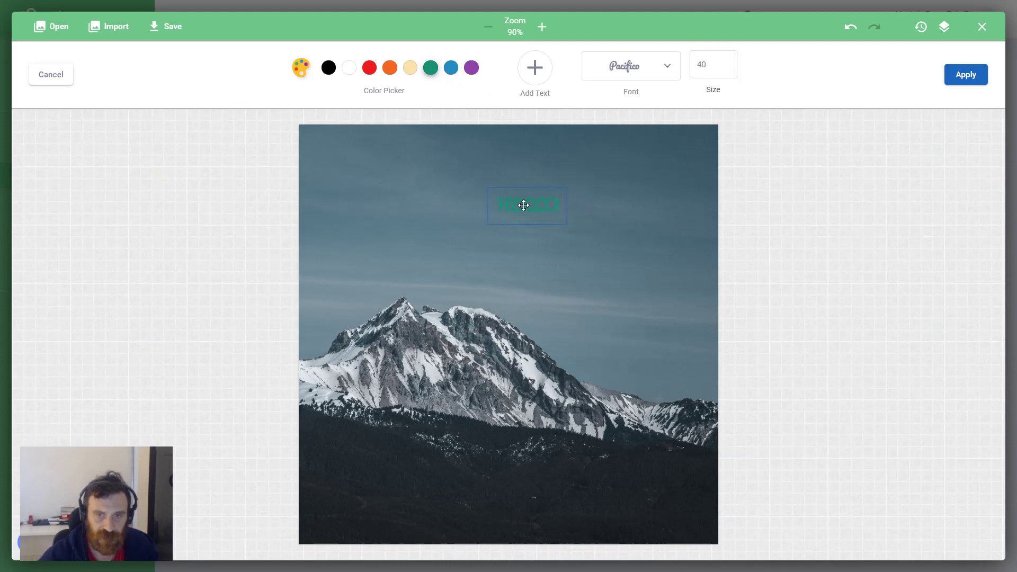
left_click(956, 78)
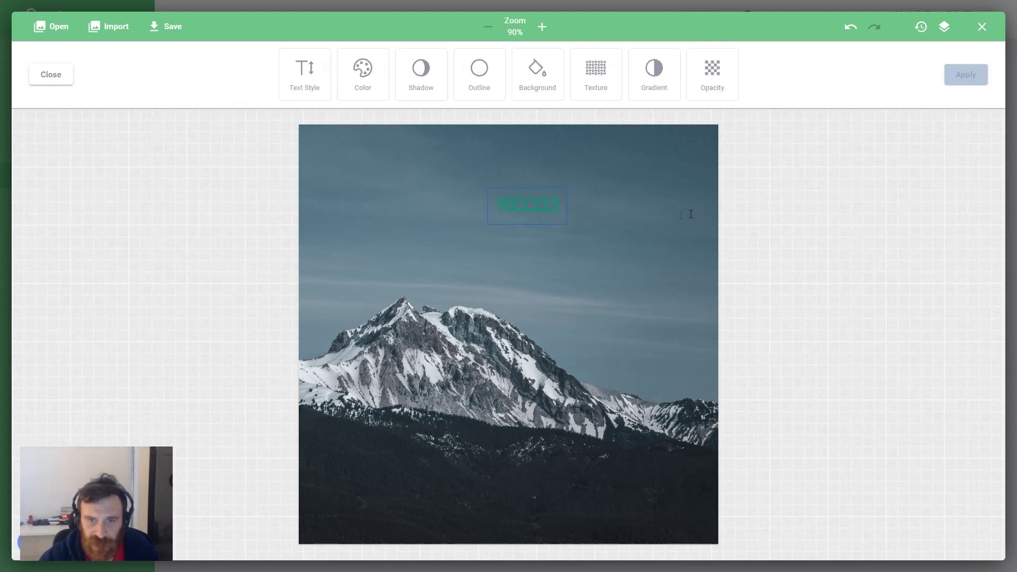
- Enlarge the HELLO text and tilt it about 30° clockwise across the sky
left_click(554, 201)
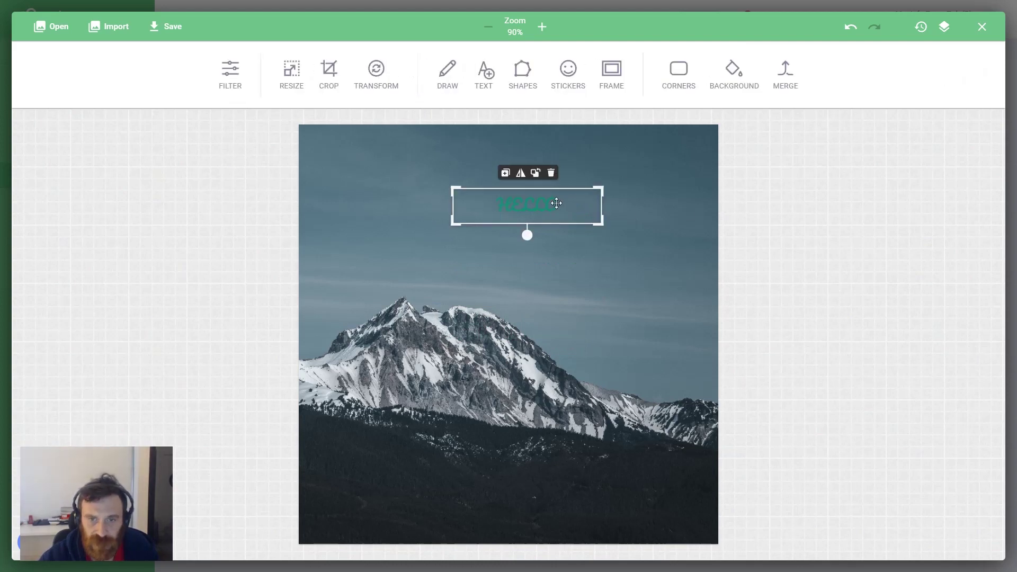
left_click(556, 209)
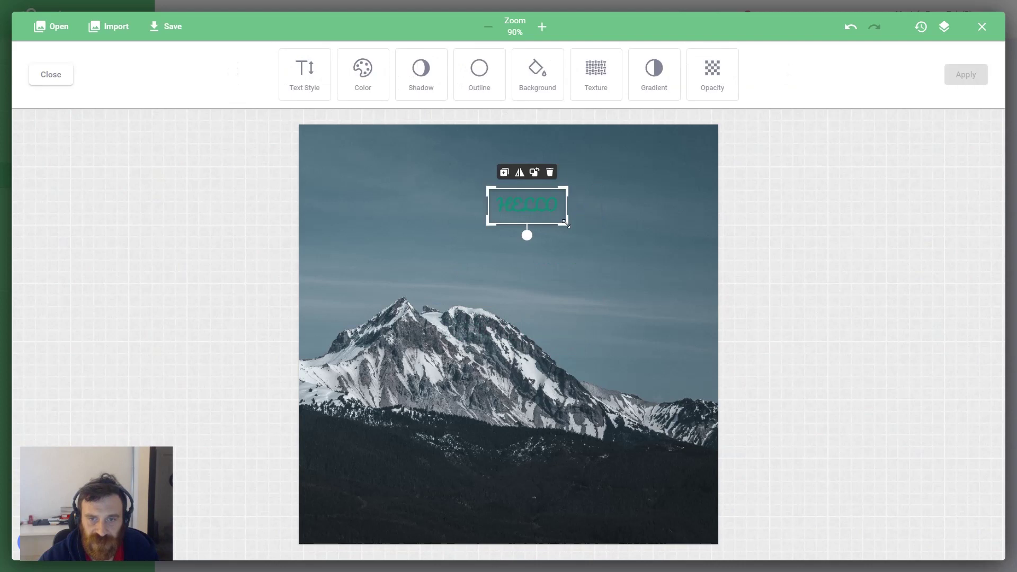
left_click_drag(565, 223, 655, 249)
left_click_drag(527, 261, 493, 277)
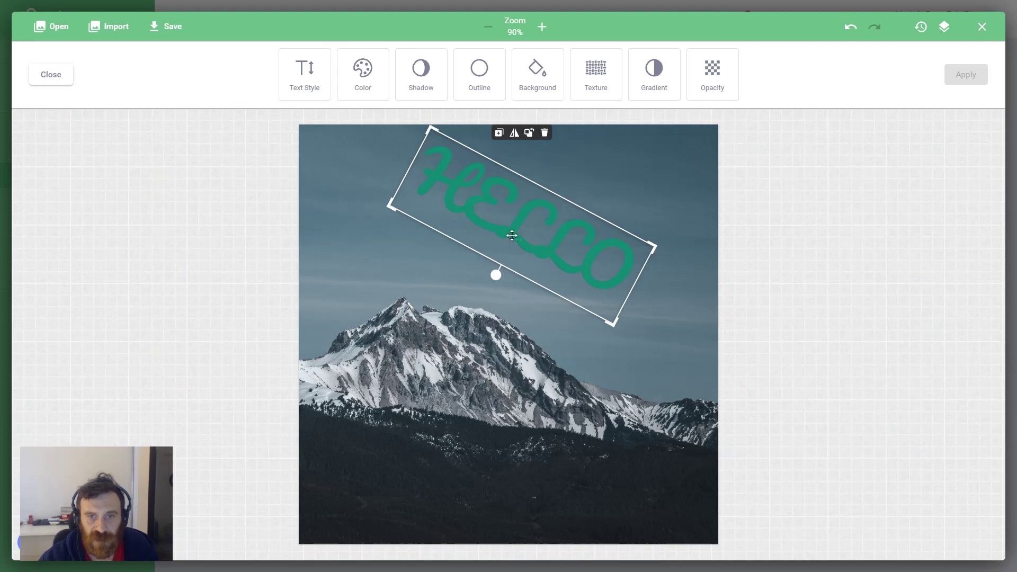
left_click_drag(512, 235, 524, 249)
left_click(579, 157)
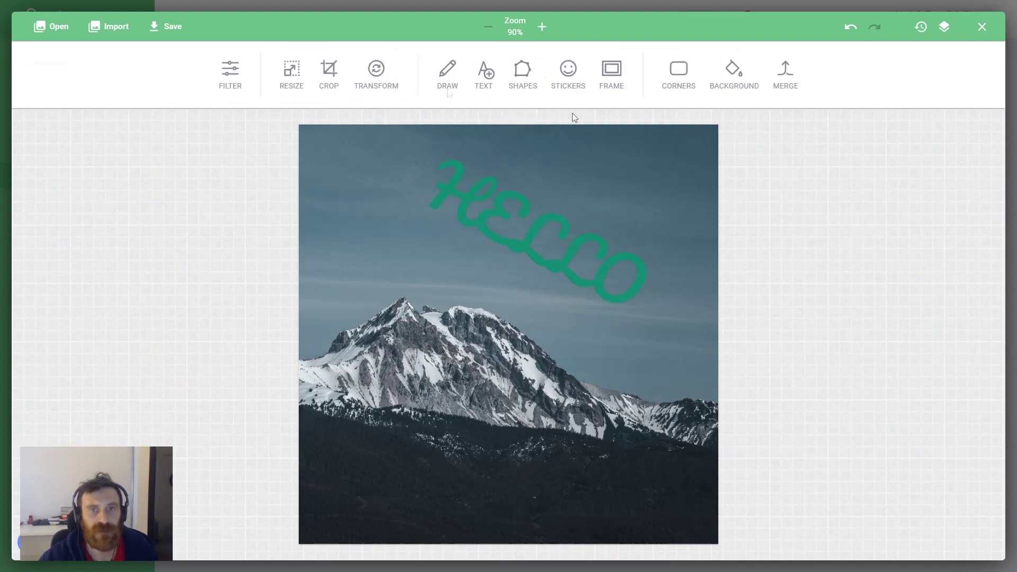
- Add a blue circle at the lower right with a blue triangle placed beneath it
left_click(527, 72)
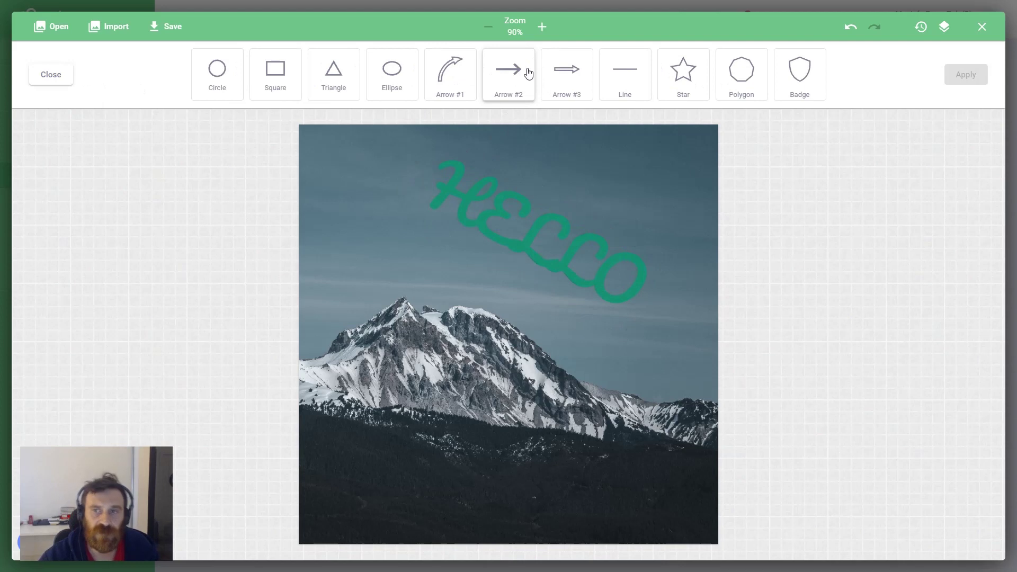
left_click(217, 72)
left_click_drag(495, 321, 633, 360)
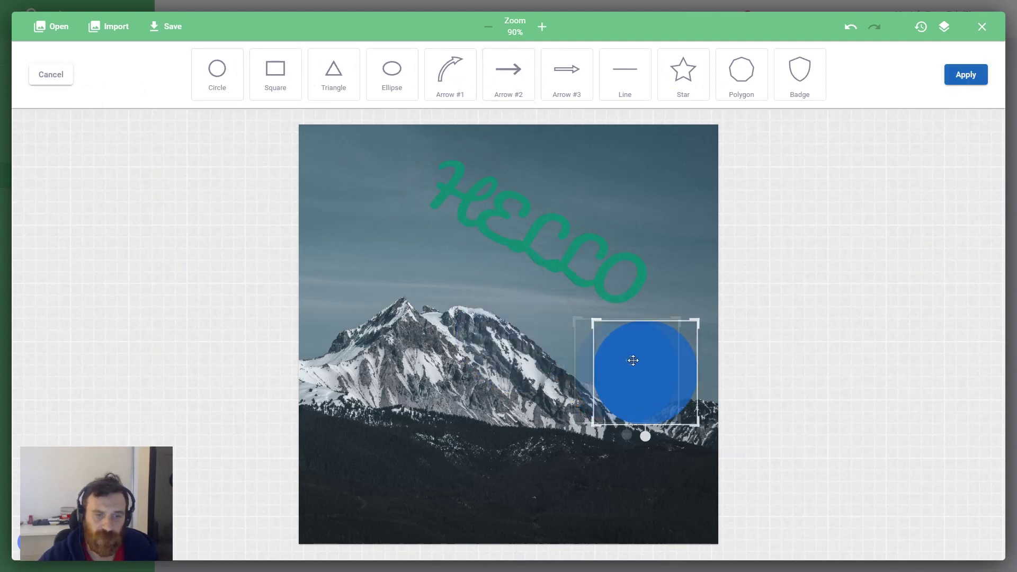
left_click(334, 72)
left_click_drag(514, 337, 646, 444)
left_click(965, 74)
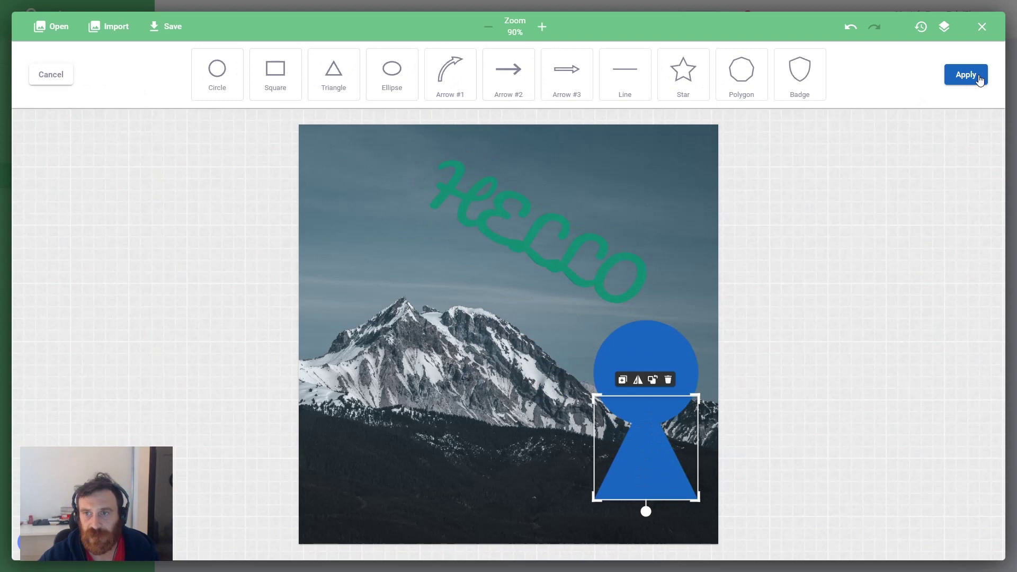
left_click(57, 80)
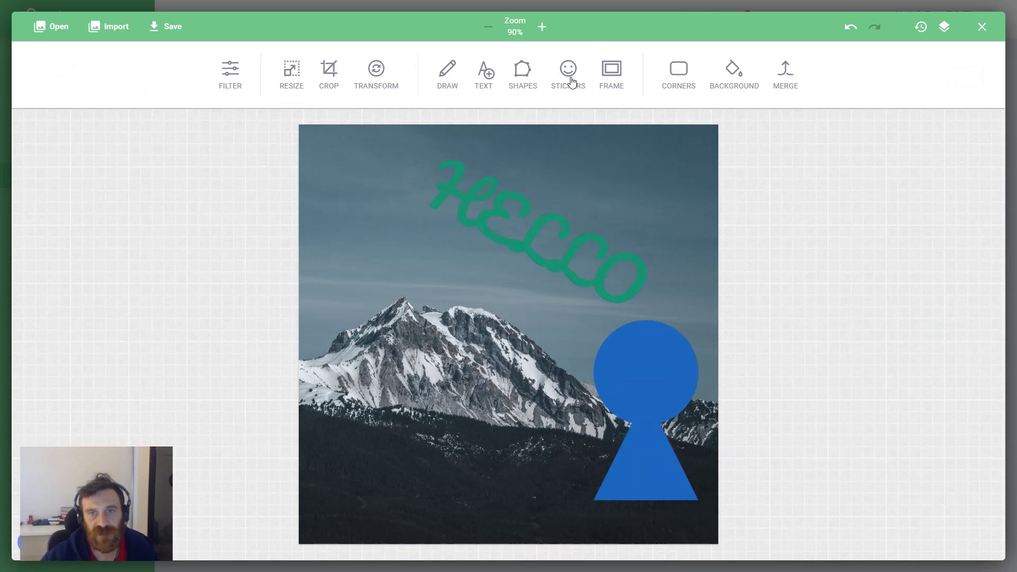
- Apply the Afro-1 sticker from Emoticons on top of the blue circle
left_click(571, 80)
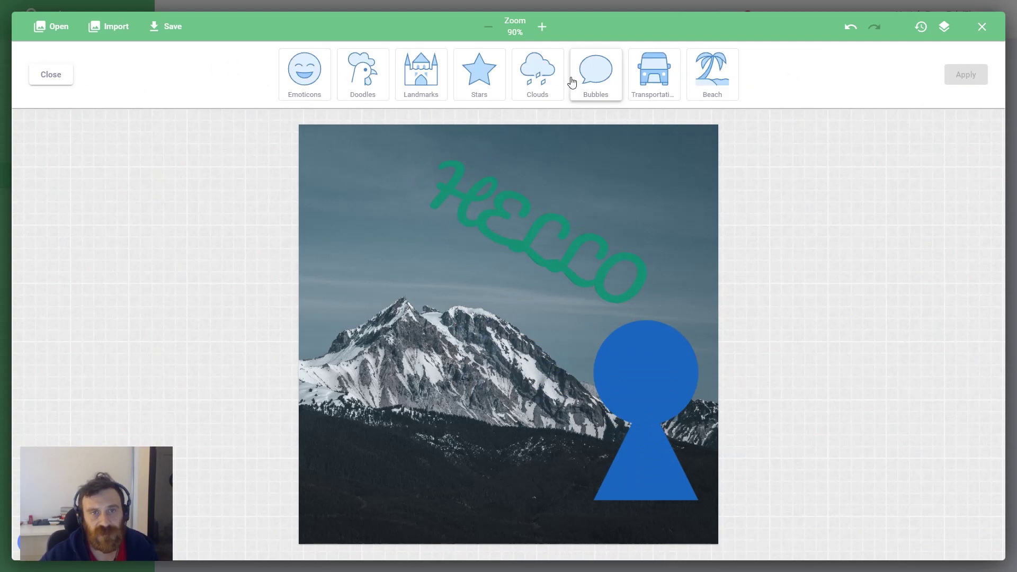
left_click(318, 81)
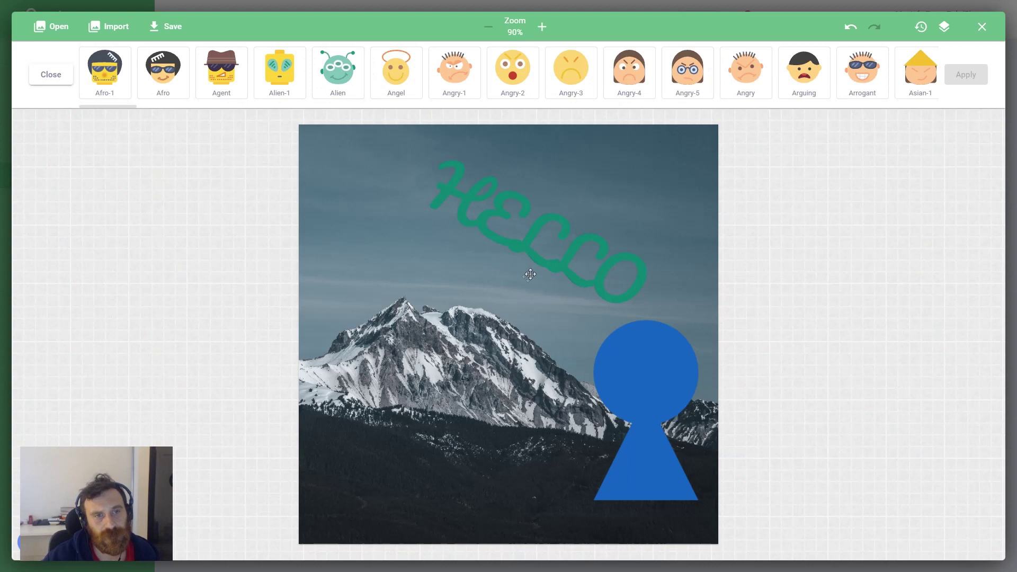
left_click_drag(544, 322, 680, 362)
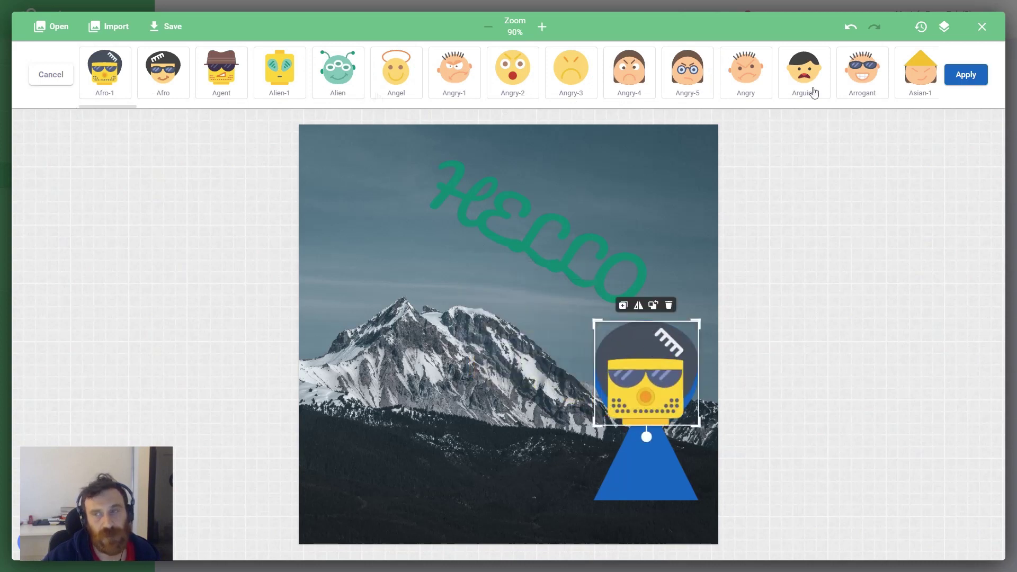
left_click(964, 75)
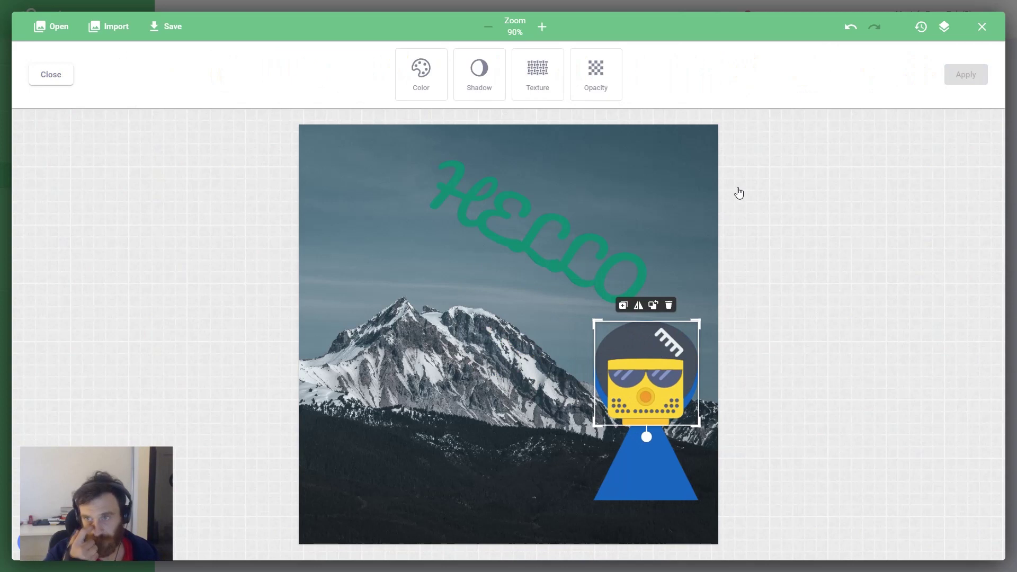
left_click(50, 75)
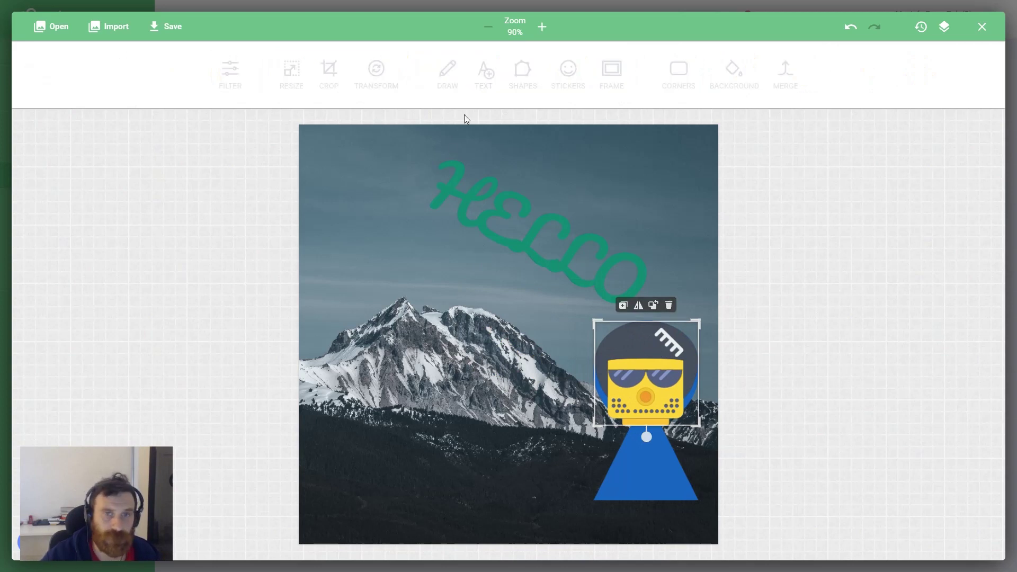
left_click(614, 75)
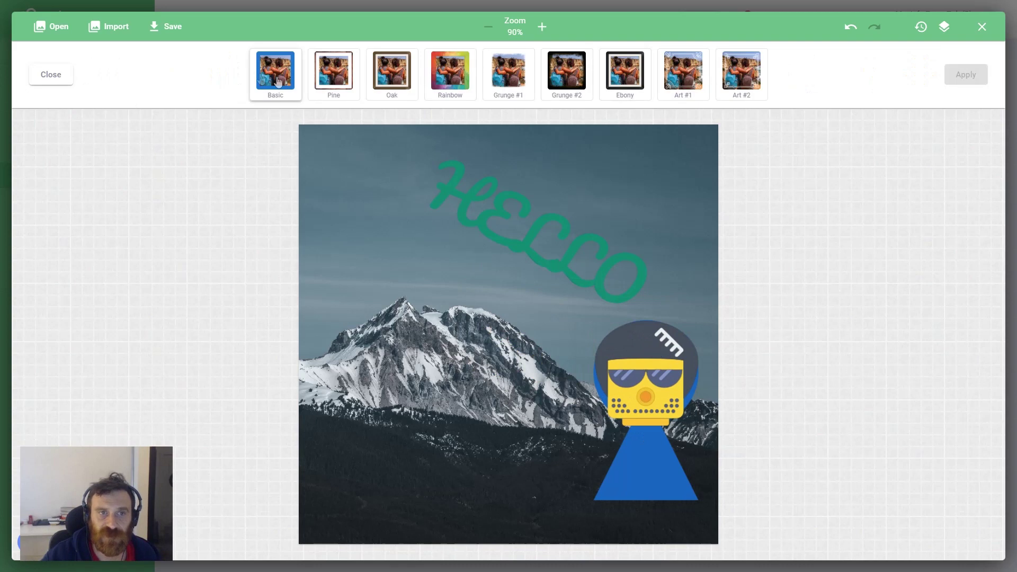
left_click(513, 83)
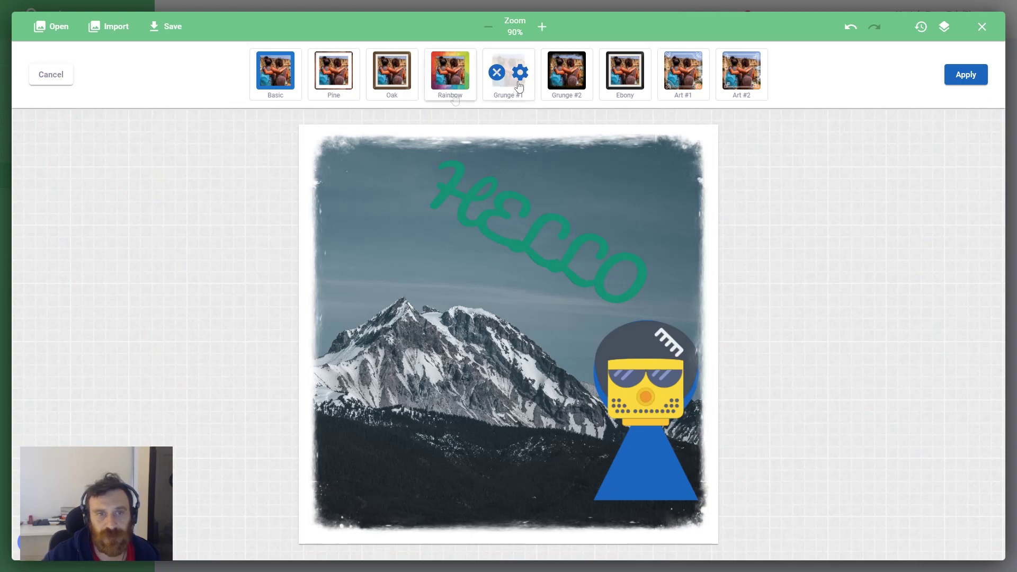
left_click(404, 84)
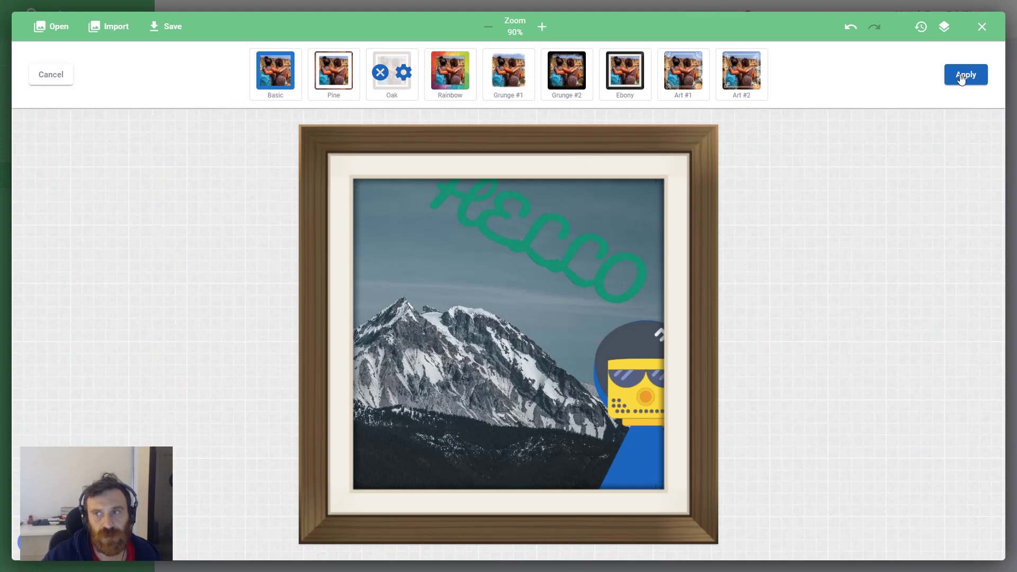
left_click(58, 79)
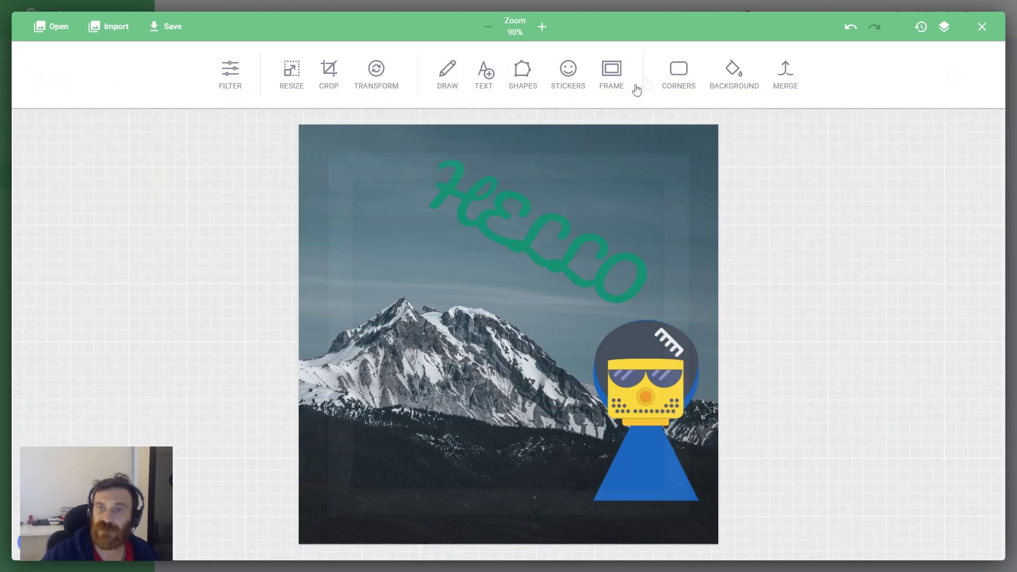
- Increase the corner radius so all four edges of the mountain photo curve, and apply it
left_click(682, 74)
left_click_drag(462, 73, 534, 74)
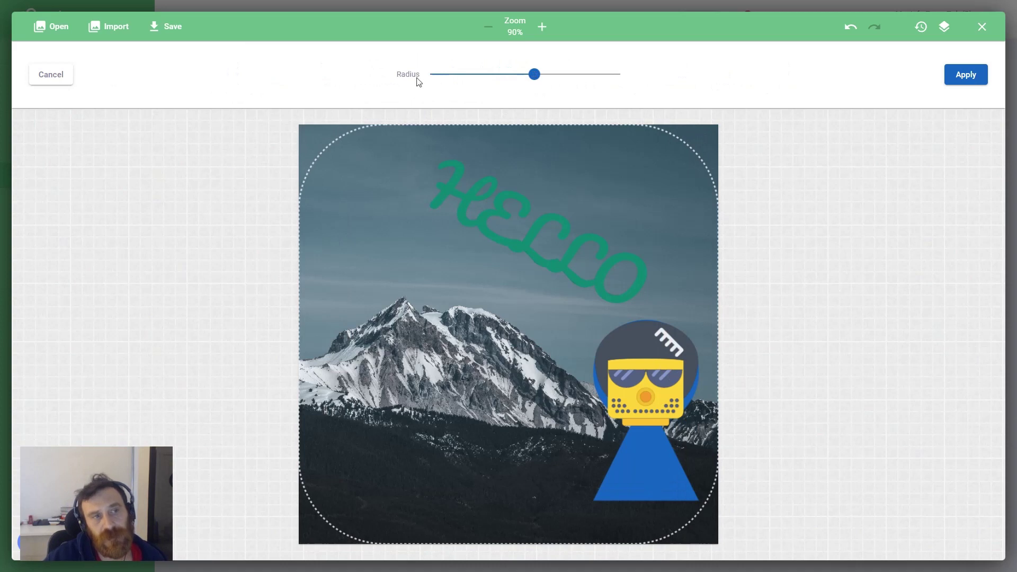
left_click(957, 79)
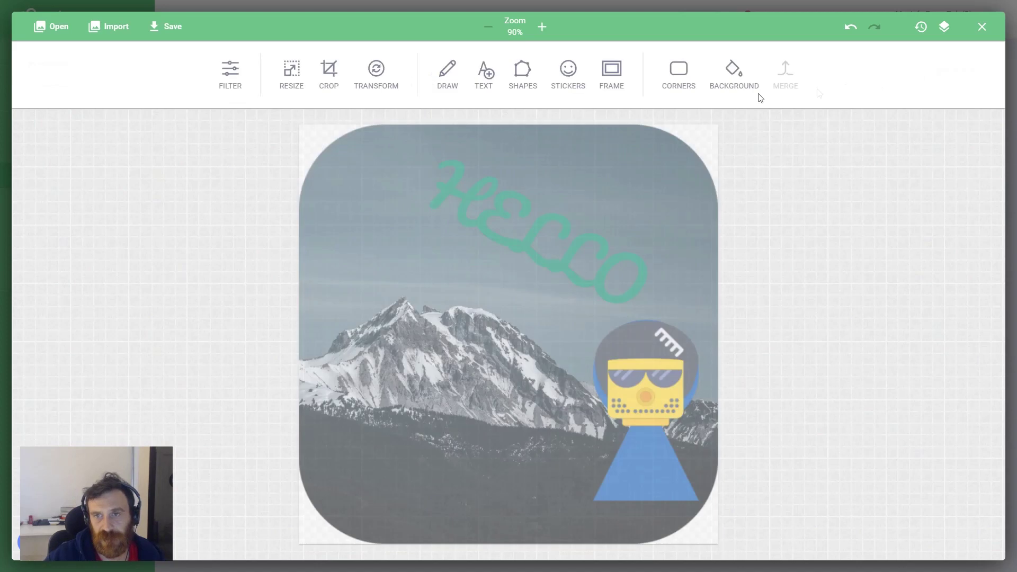
- Set the canvas background to green after trying purple, and apply it
left_click(732, 74)
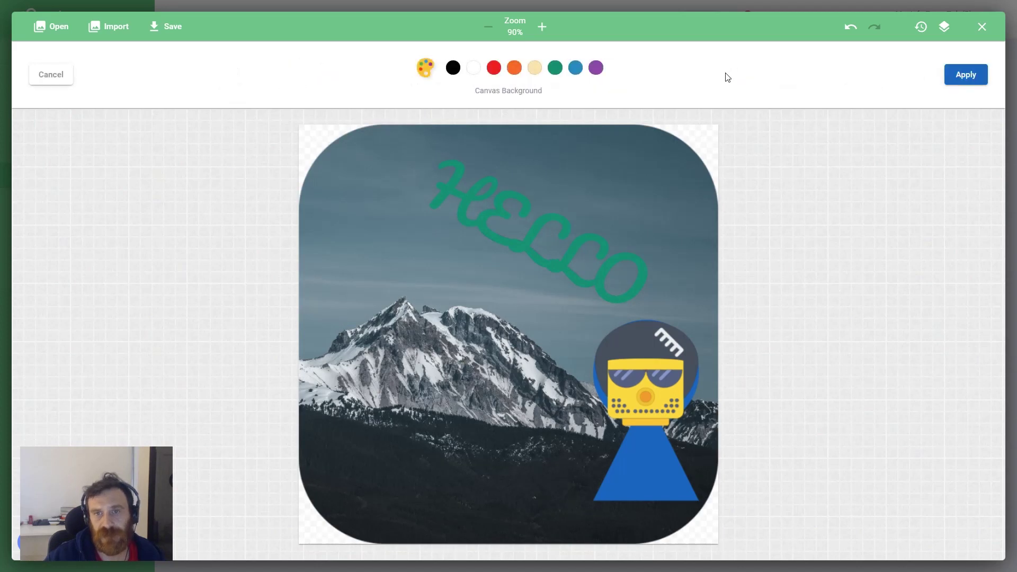
left_click(596, 69)
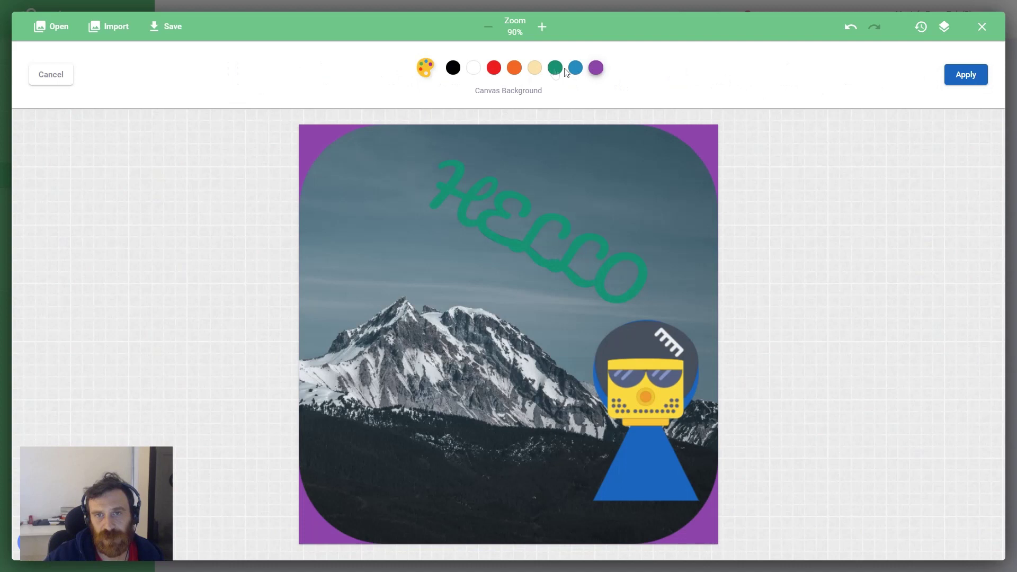
left_click(554, 70)
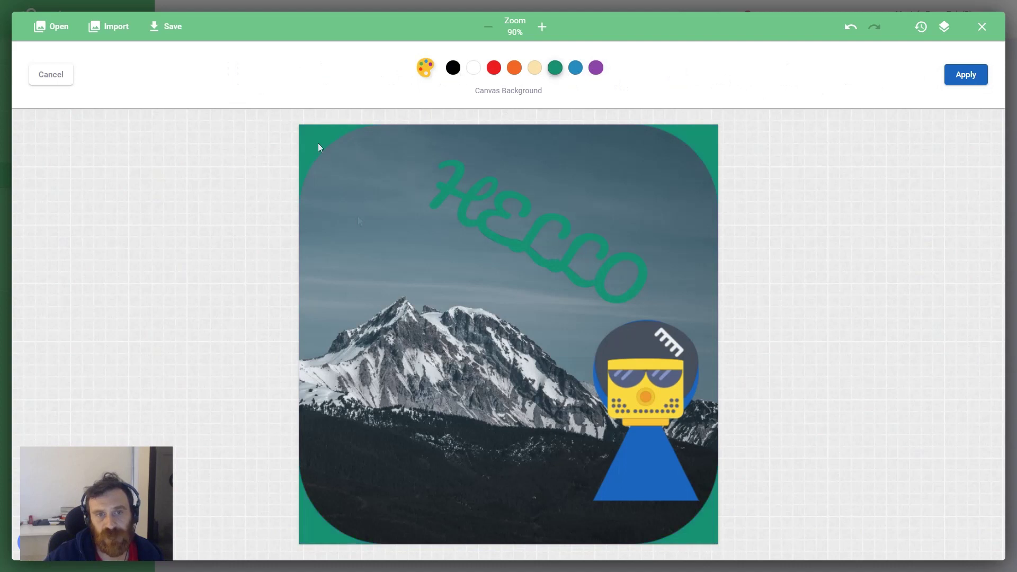
left_click(972, 74)
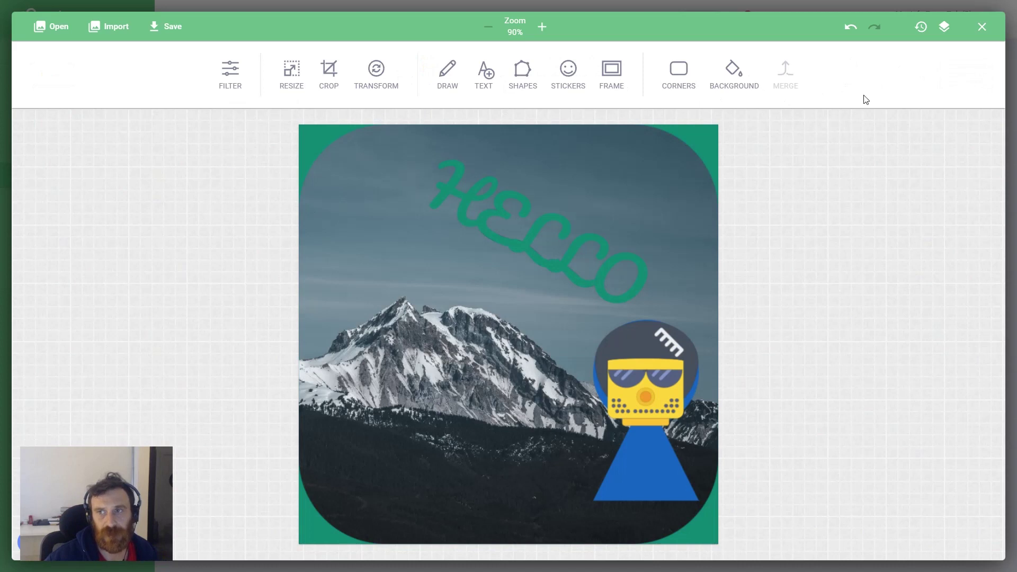
- Undo and redo the green background, then save the edited image to the post
left_click(850, 27)
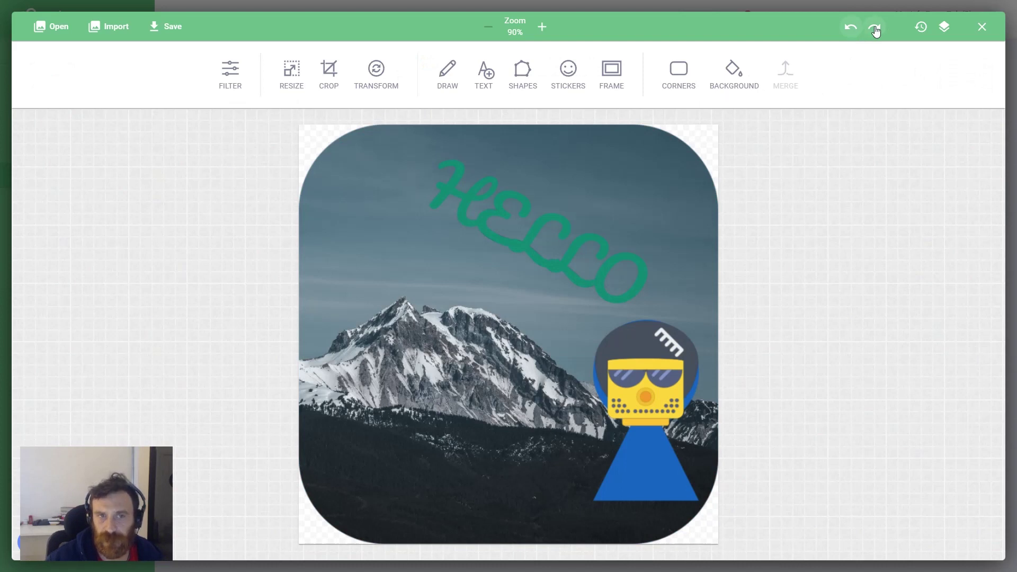
left_click(874, 29)
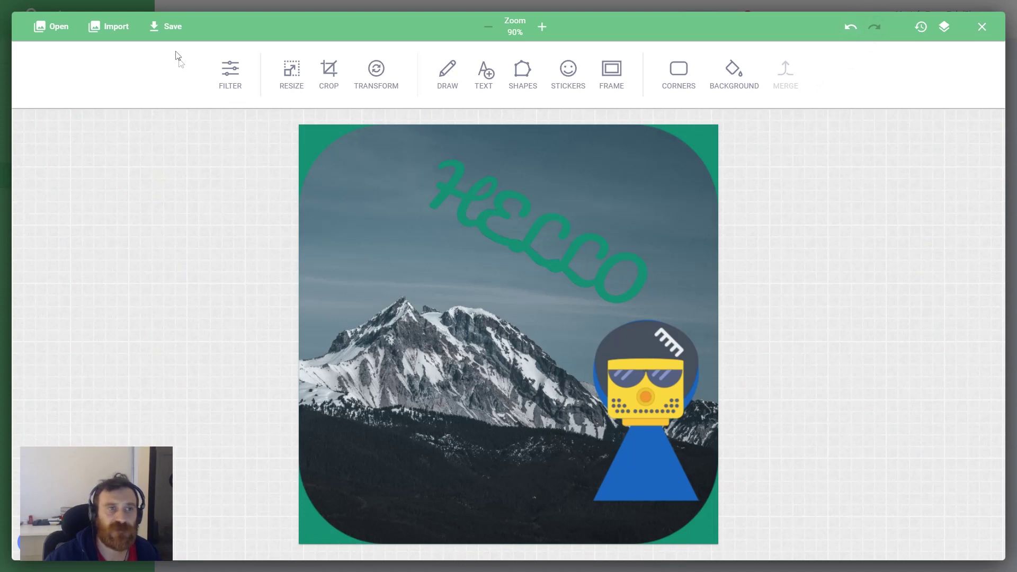
left_click(160, 28)
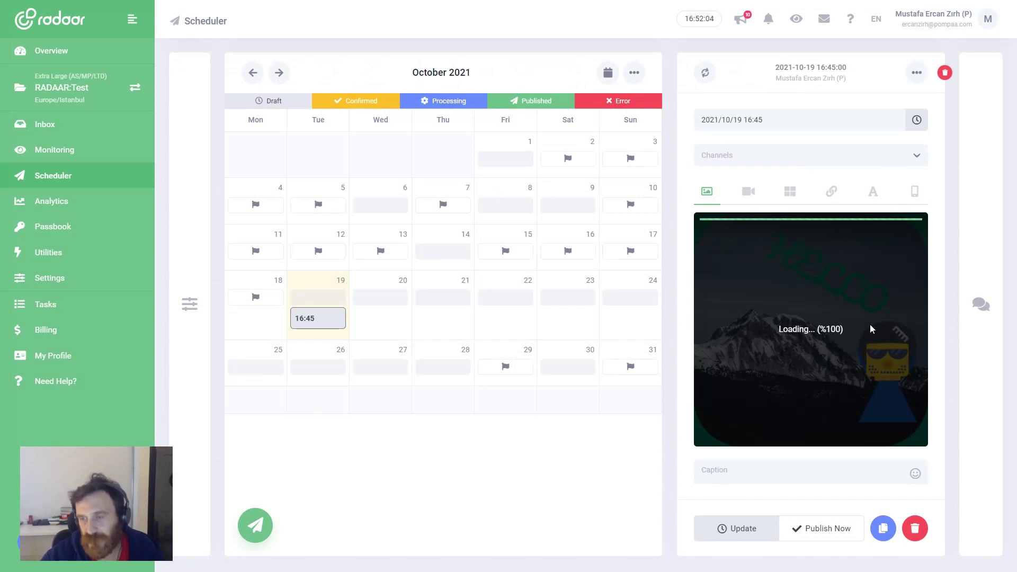
- Reopen the 16:45 post's image in the built-in Image Editor from the Scheduler
mouse_move(842, 262)
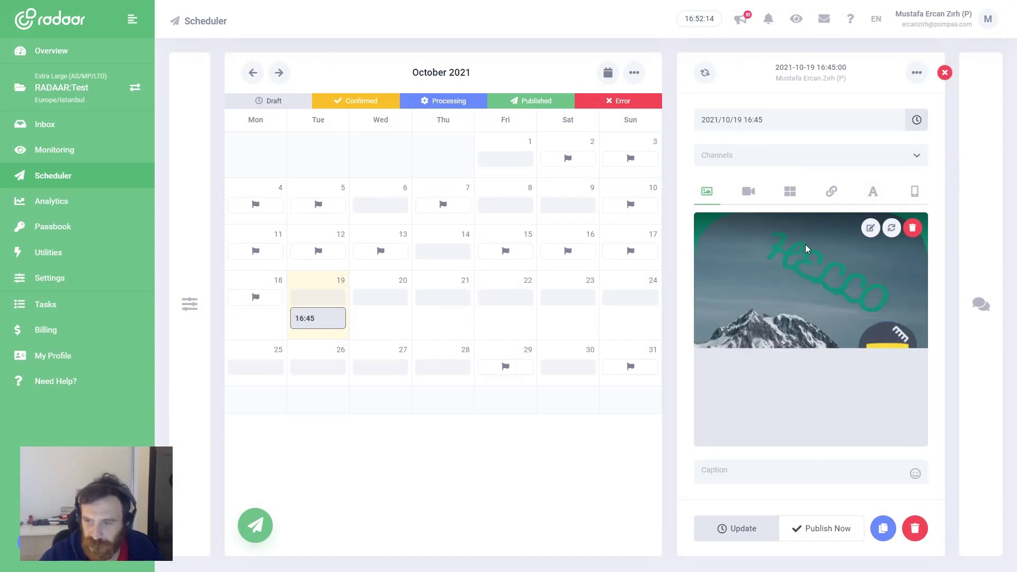
left_click(871, 228)
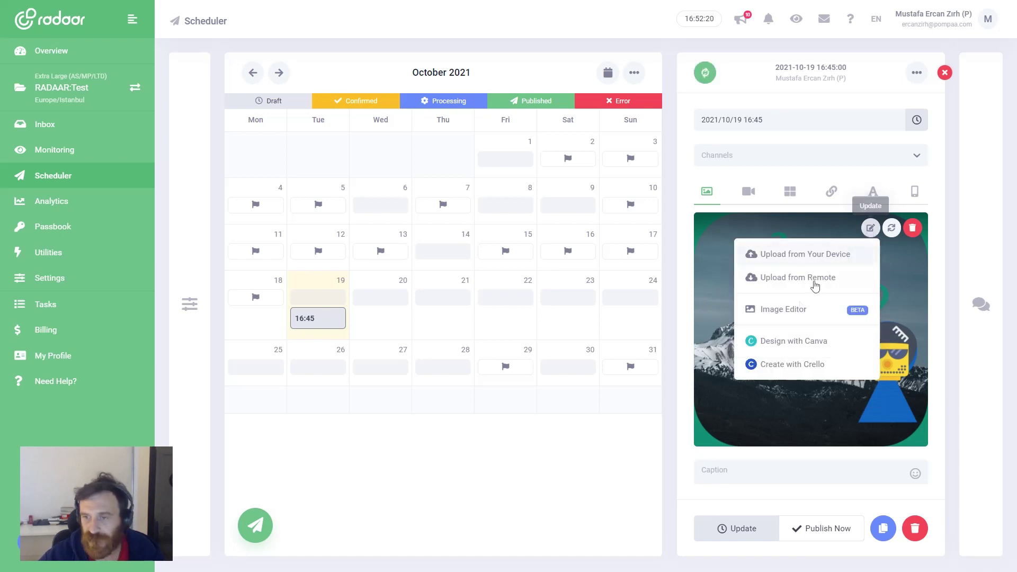
left_click(789, 314)
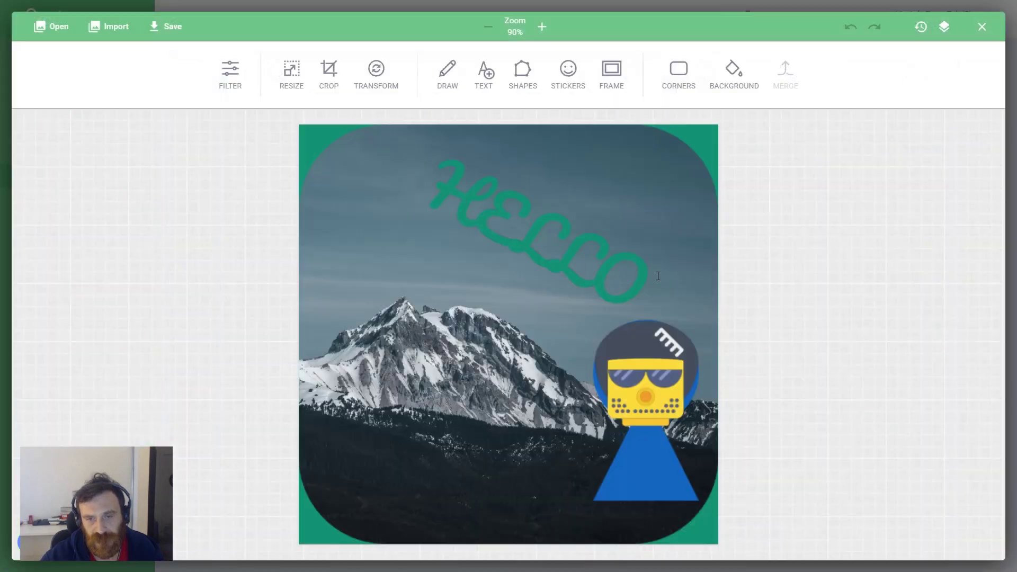
- Choose Permanent Marker as the text font in the reopened editor
left_click(482, 85)
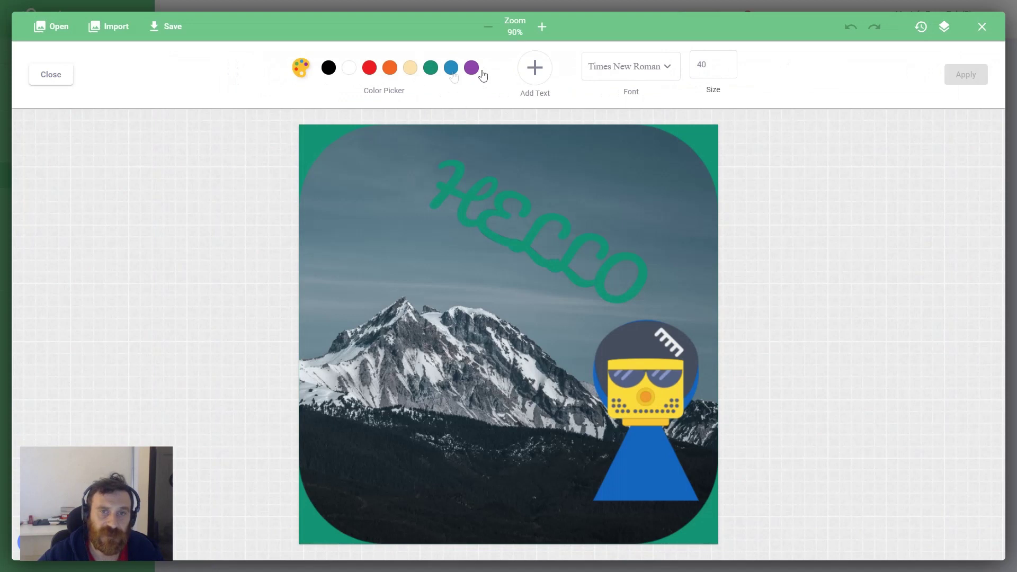
left_click(629, 73)
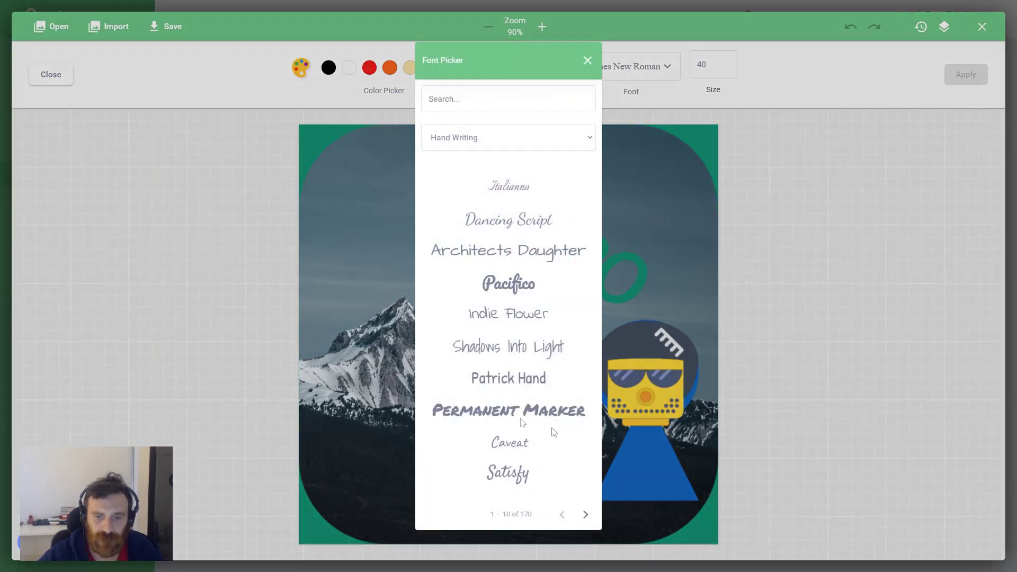
left_click(488, 416)
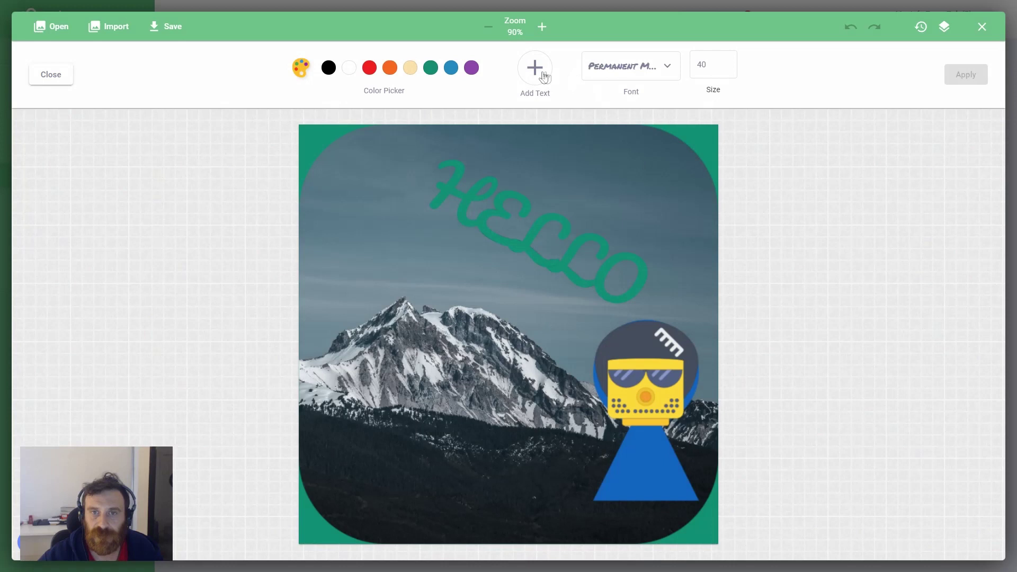